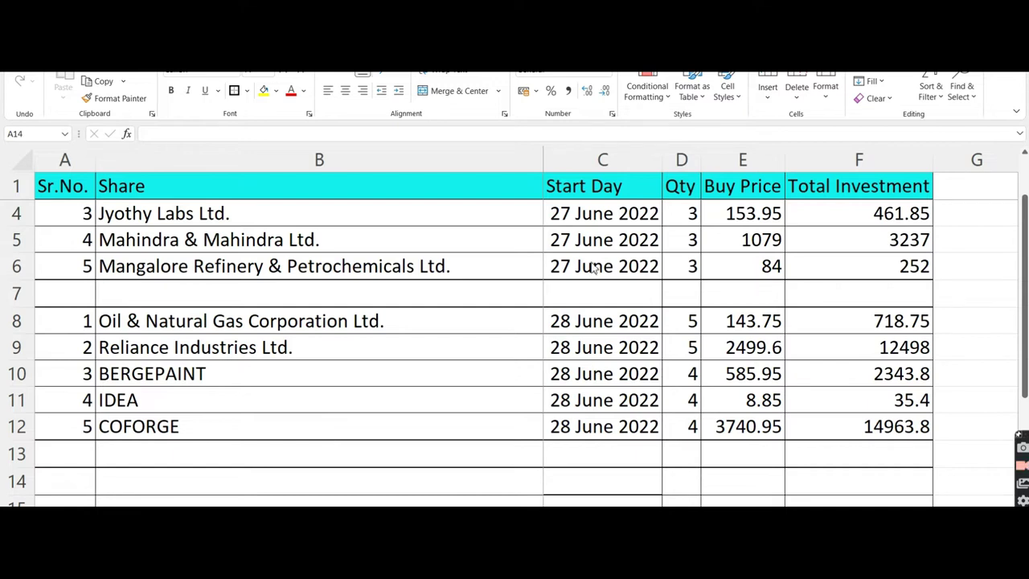
Review the share entries for 27 and 28 June 2022, down to the empty rows below COFORGE
key(Up)
key(Up)
key(Up)
key(Up)
key(Up)
key(Up)
key(Up)
key(Up)
key(Up)
key(Up)
key(Up)
key(Up)
key(Up)
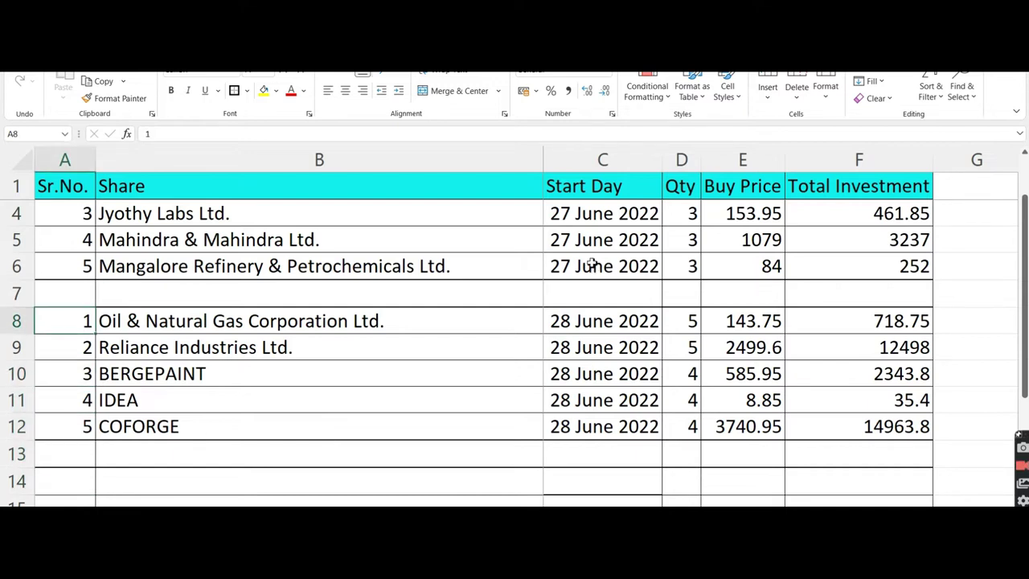
key(Down)
key(Down)
key(Down)
key(Down)
key(Down)
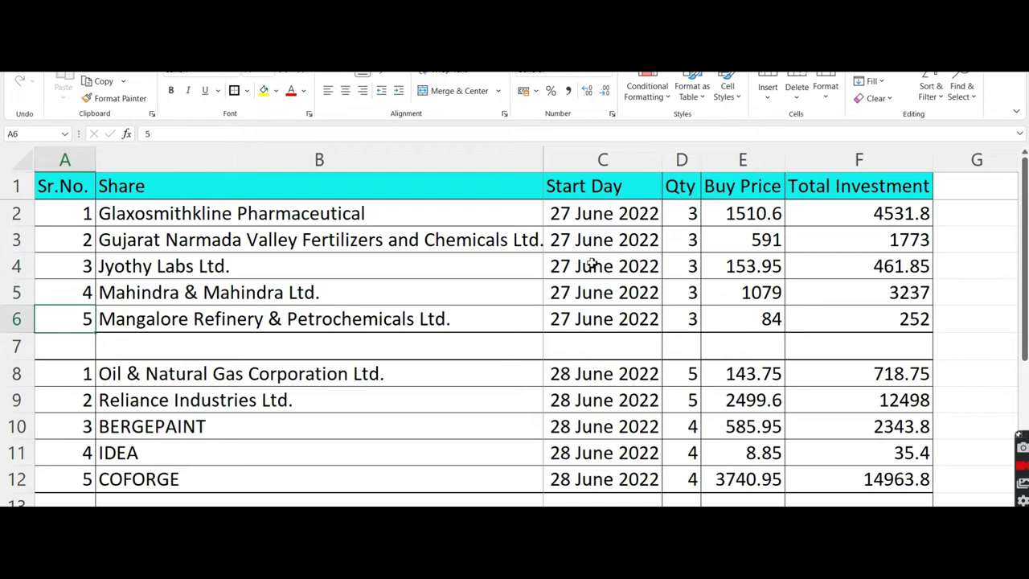
key(Down)
key(Down)
key(Down)
key(Down)
key(Down)
key(Down)
key(Down)
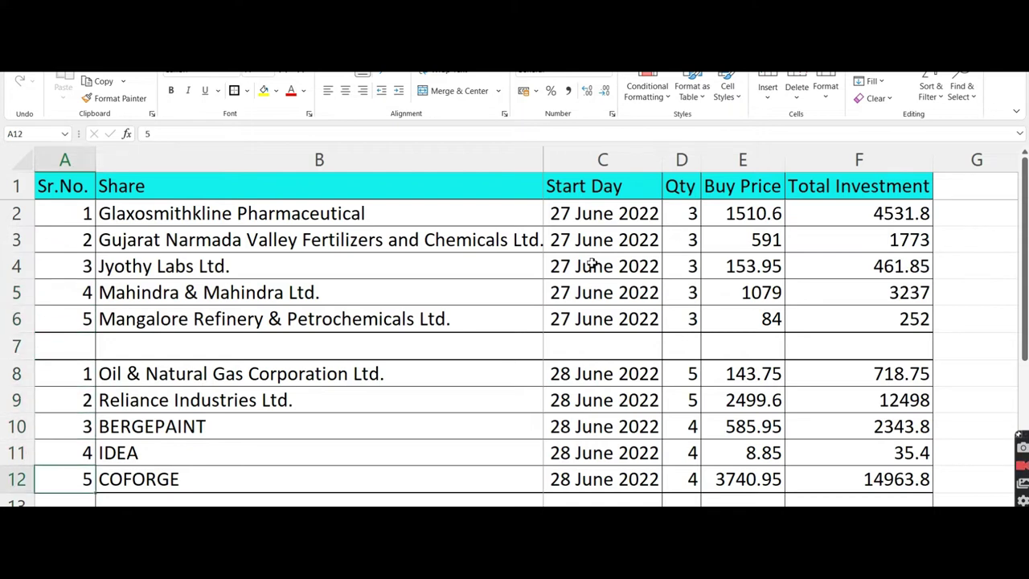
key(Down)
key(Down)
key(Down)
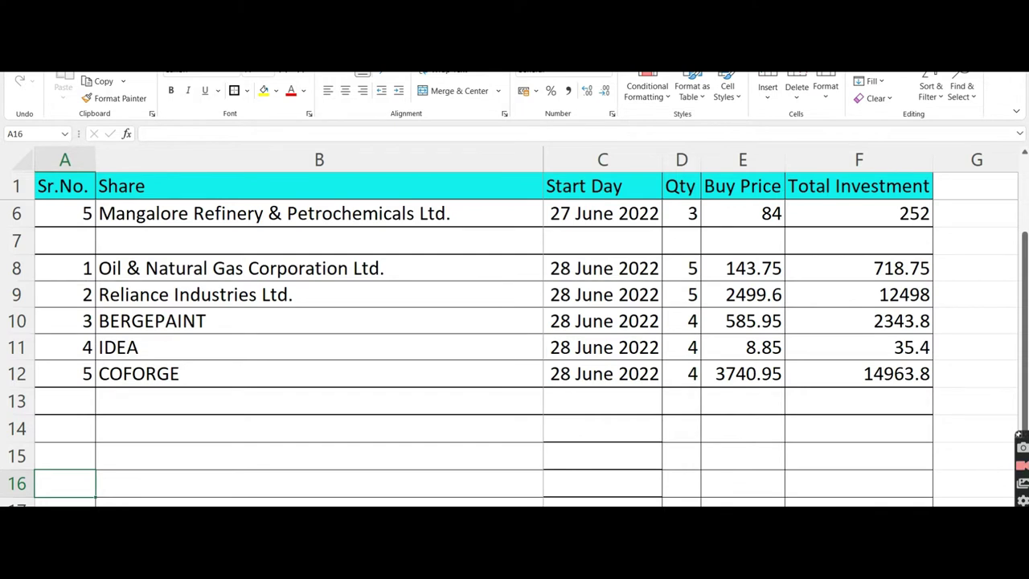
Add HDFC in row 14 with serial number 1 and the current date, 29 June 2022, as start day
click(64, 428)
text(1)
key(Tab)
text(HDFC)
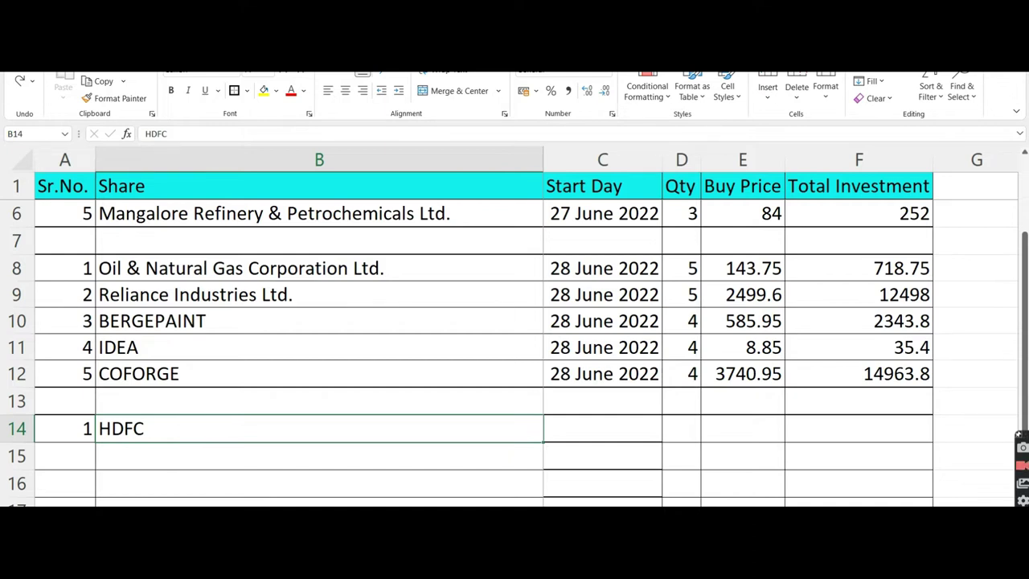
key(Tab)
key(ctrl+semicolon)
key(ctrl+Return)
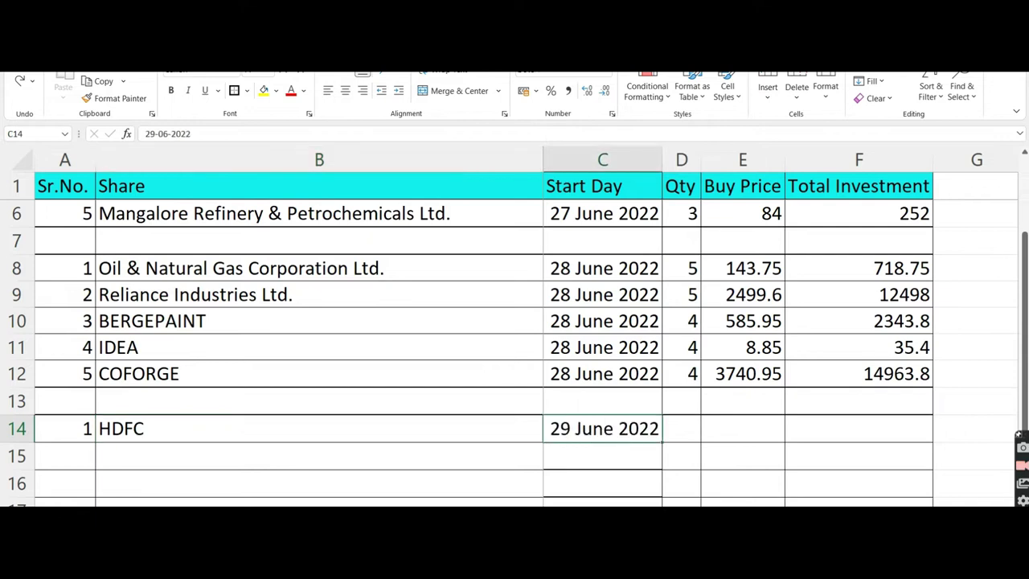
Set HDFC's quantity to 4 and buy price to 2178, with total investment calculated as =D14*E14
key(Tab)
text(4)
key(ctrl+Return)
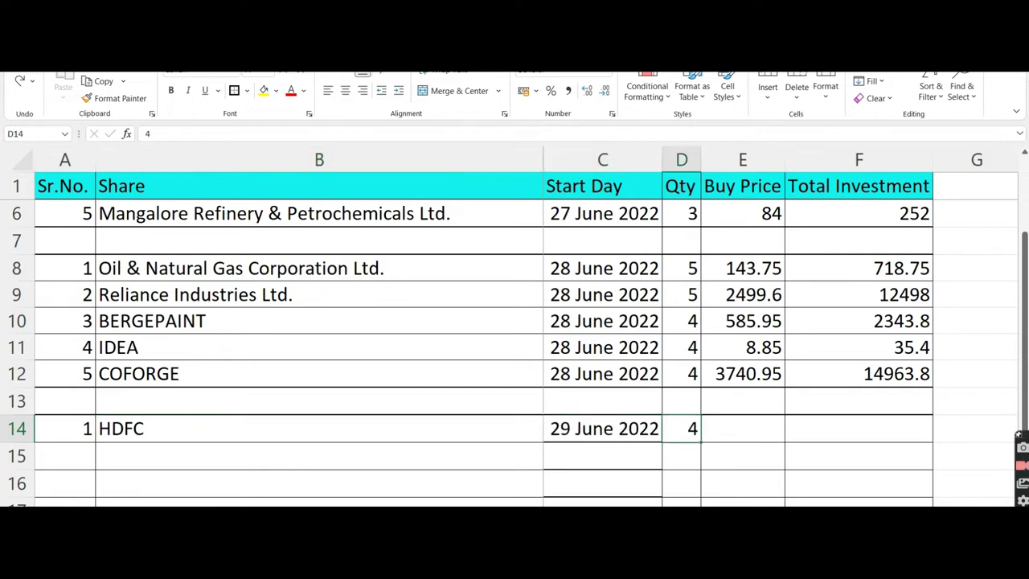
key(Tab)
text(2178)
key(ctrl+Return)
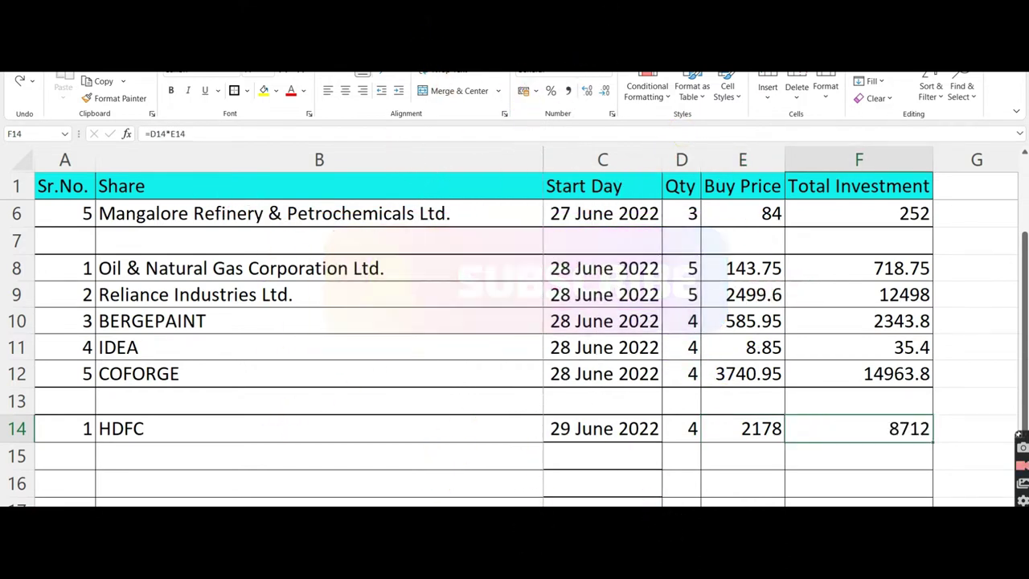
Add VEDL in row 15 with serial number 2 and the start day 29 June 2022 filled down from HDFC
click(65, 456)
text(2)
key(ctrl+Return)
key(Tab)
text(VEDL)
key(ctrl+Return)
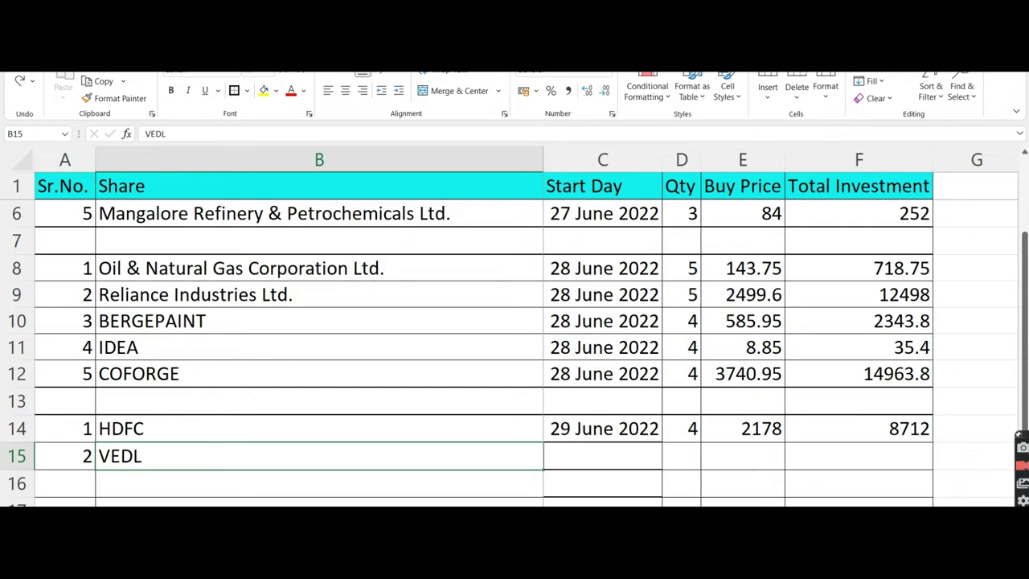
key(Right)
key(ctrl+d)
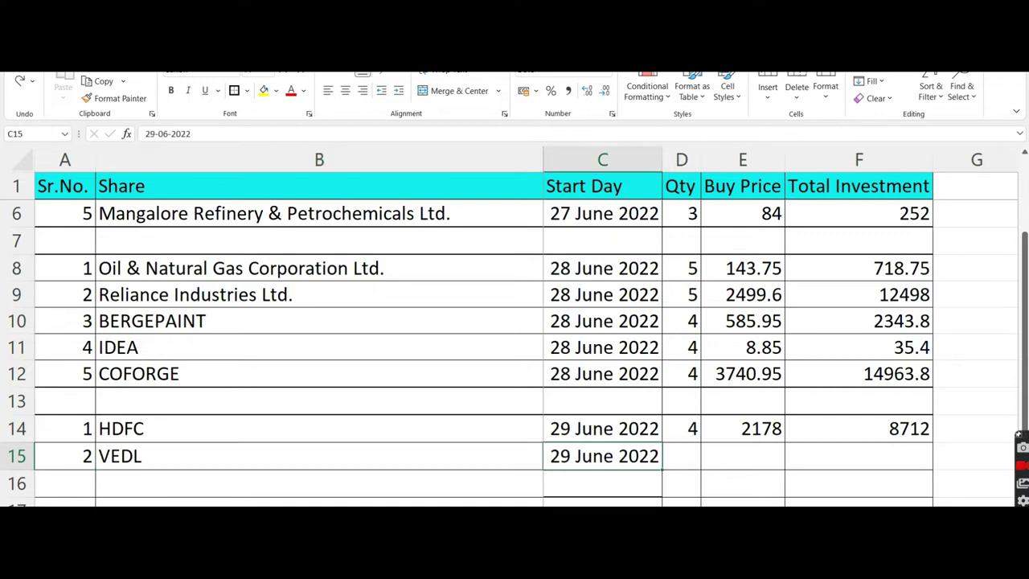
Complete the VEDL row with quantity 4, buy price 231 and the total investment formula filled down from HDFC
key(Right)
key(ctrl+d)
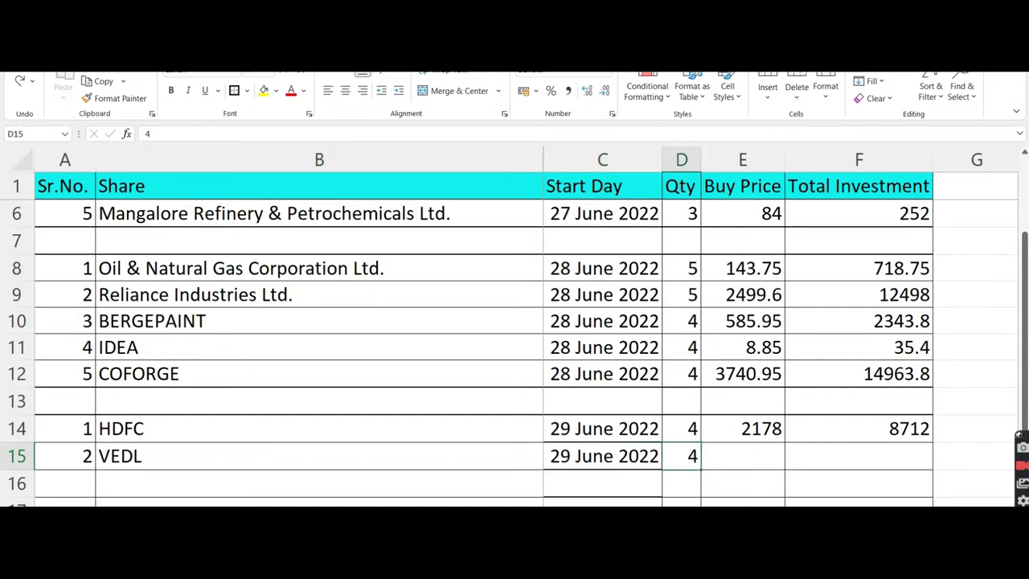
key(Right)
text(231)
key(ctrl+Return)
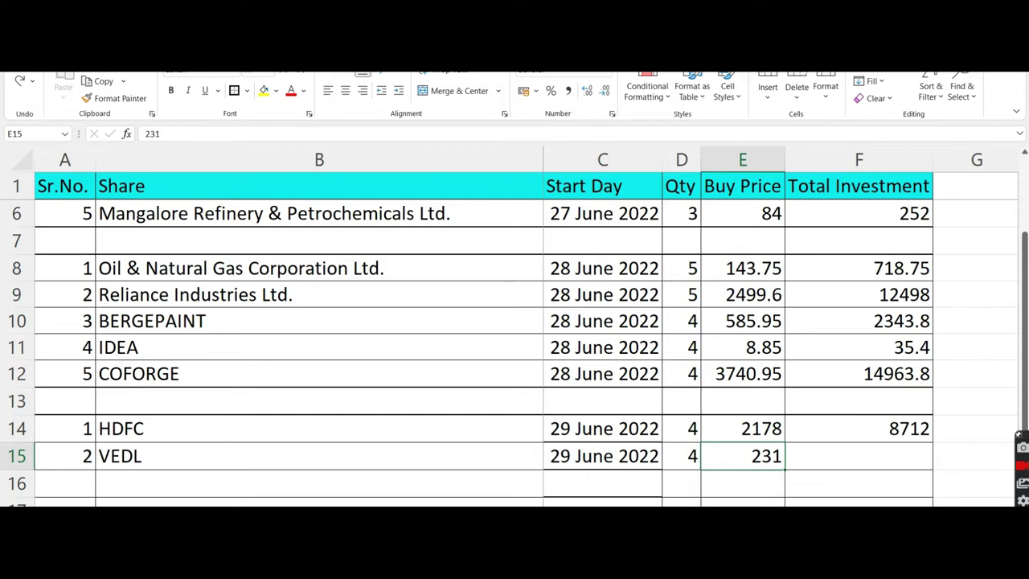
click(859, 456)
key(ctrl+d)
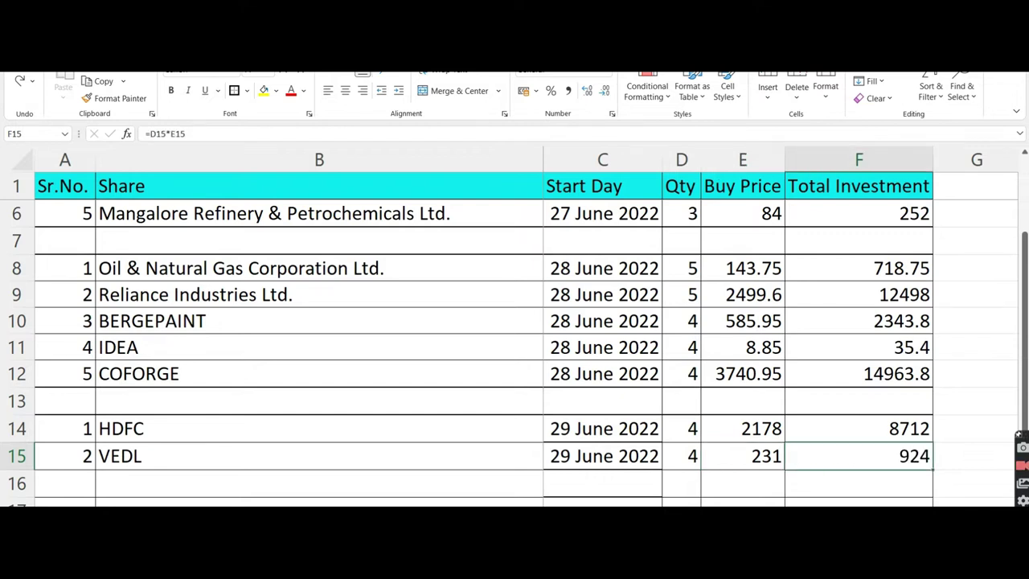
Add Apollo Hospital in row 16 with serial number 3 and the start day 29 June 2022 filled down from VEDL
click(65, 484)
text(3)
key(Tab)
text(Apollo Hospital)
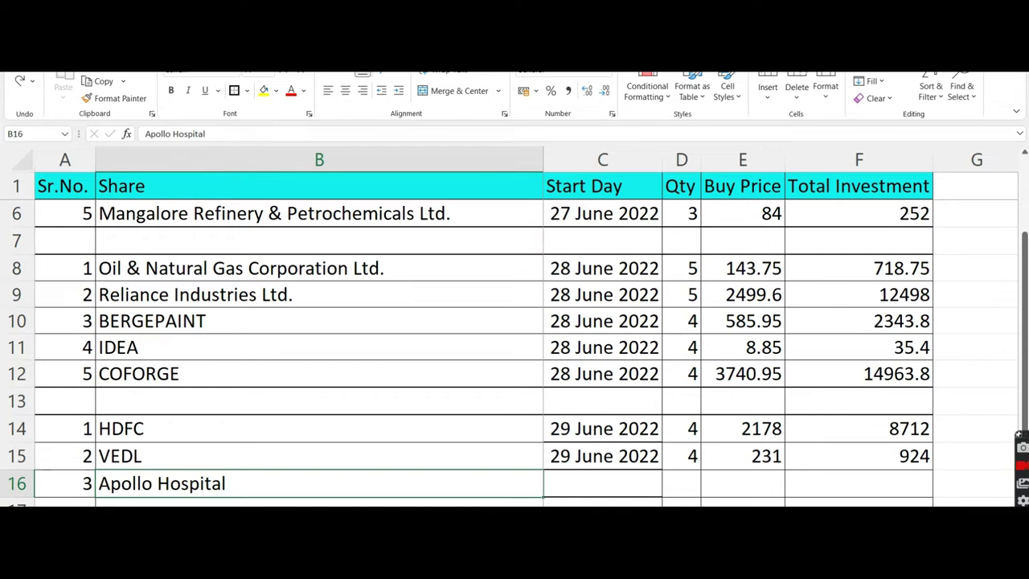
key(Tab)
key(ctrl+d)
Complete the Apollo Hospital row with quantity 3, buy price 3781 and the total investment formula filled down
key(Tab)
text(3)
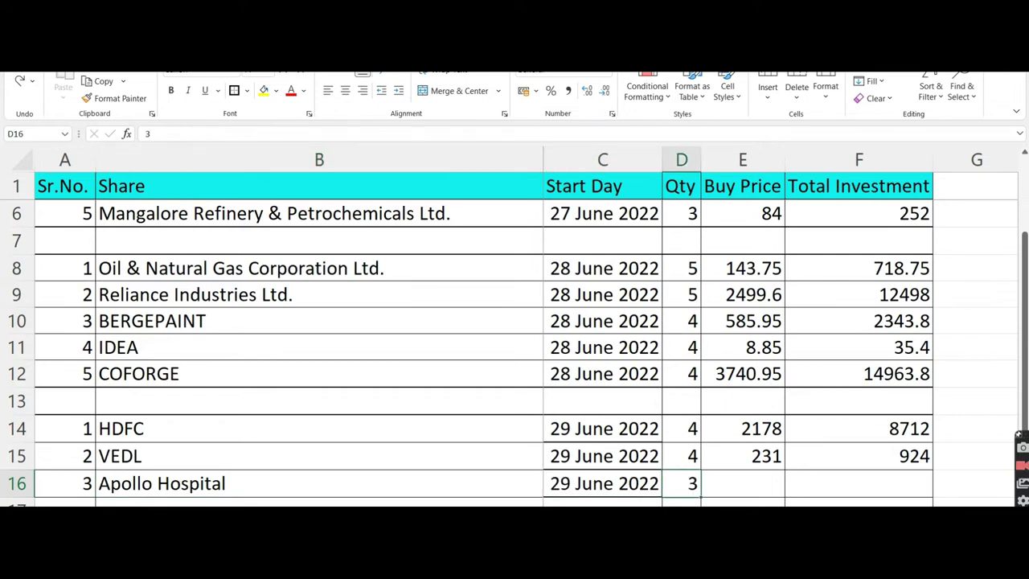
key(Tab)
text(3781)
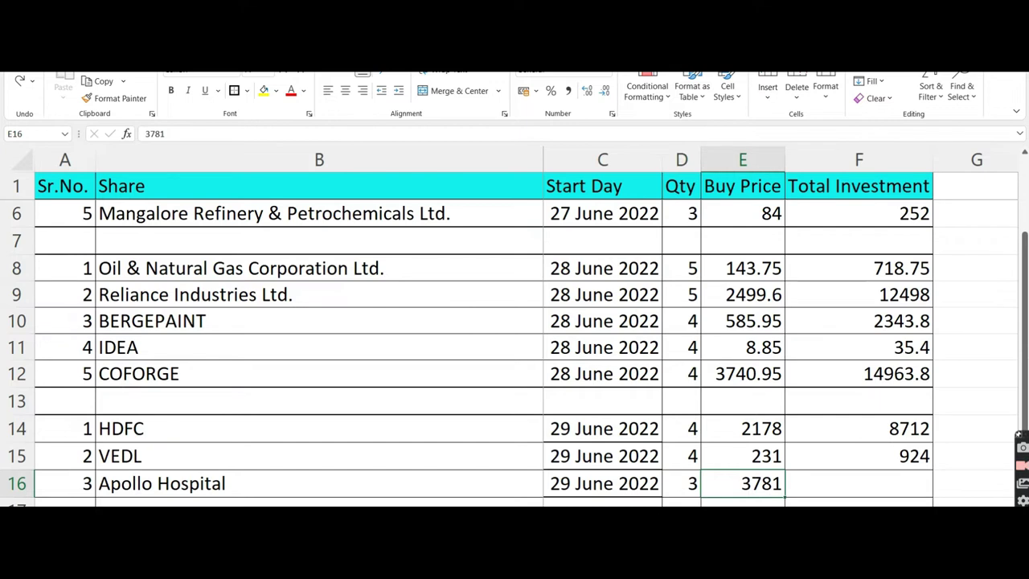
key(Tab)
key(ctrl+d)
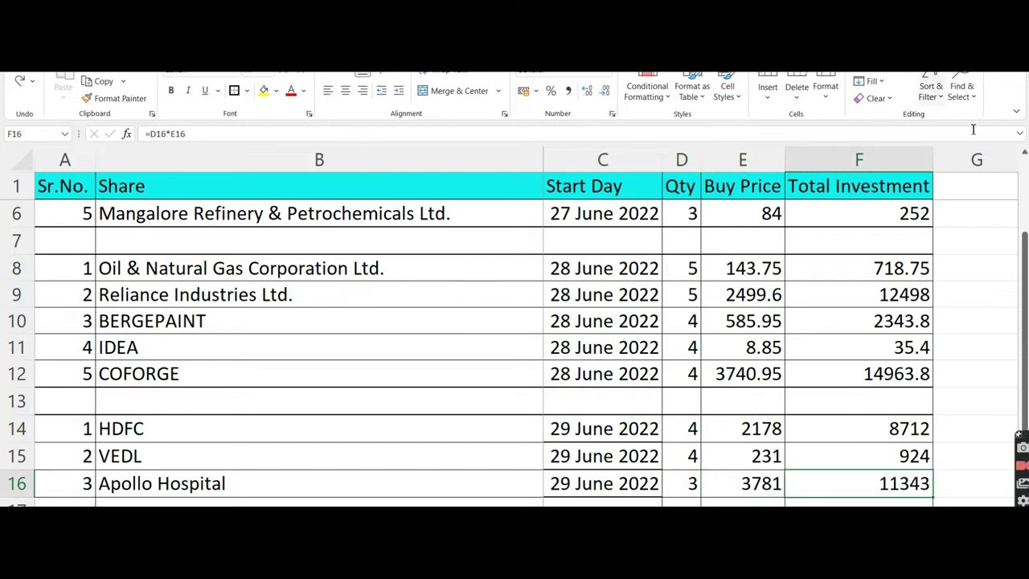
Add Welspunind in row 17 with serial number 4 and the start day 29 June 2022 filled down from Apollo Hospital
drag(1024, 252, 1025, 297)
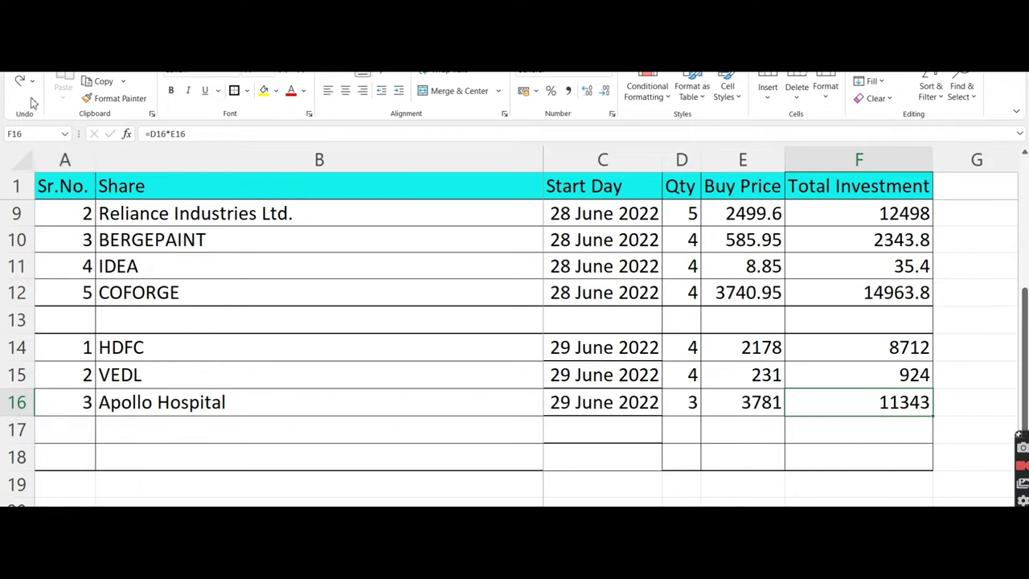
drag(1024, 375, 1024, 378)
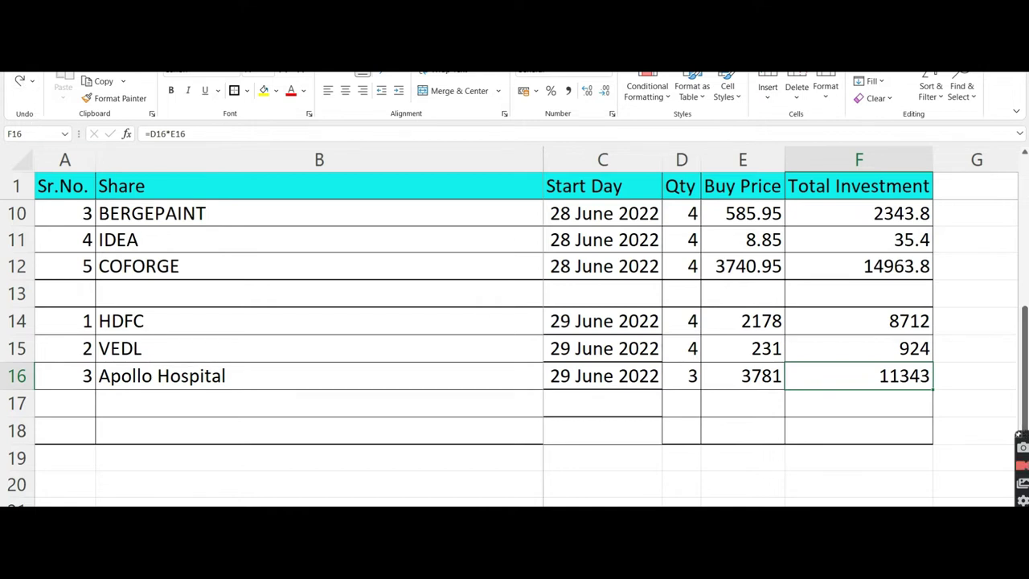
click(65, 402)
text(4)
key(ctrl+Return)
click(318, 402)
text(Welspunind)
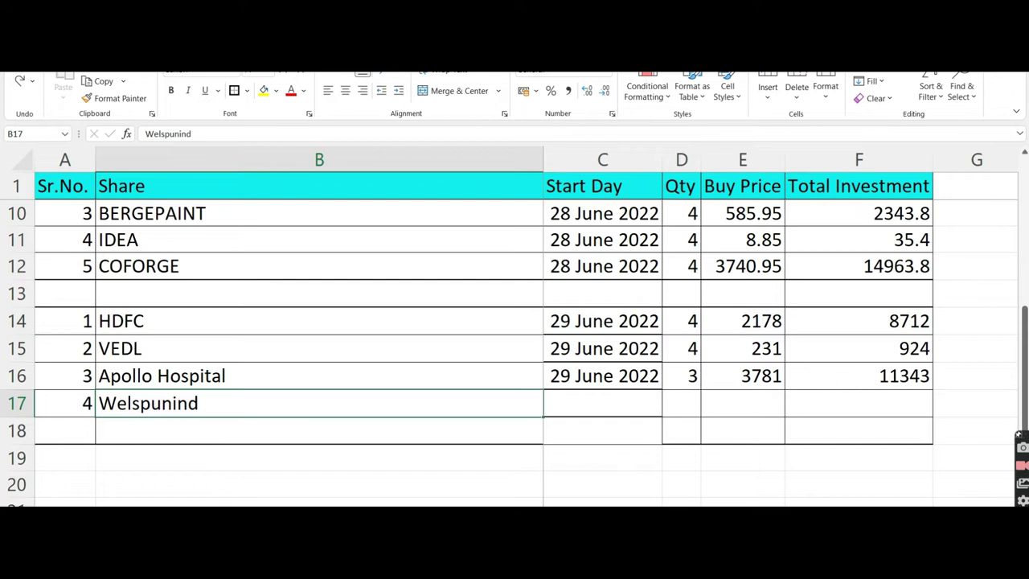
key(Tab)
key(ctrl+d)
Complete the Welspunind row with quantity 3 and buy price 70.75, filling the total investment formula down from above
key(Tab)
key(ctrl+d)
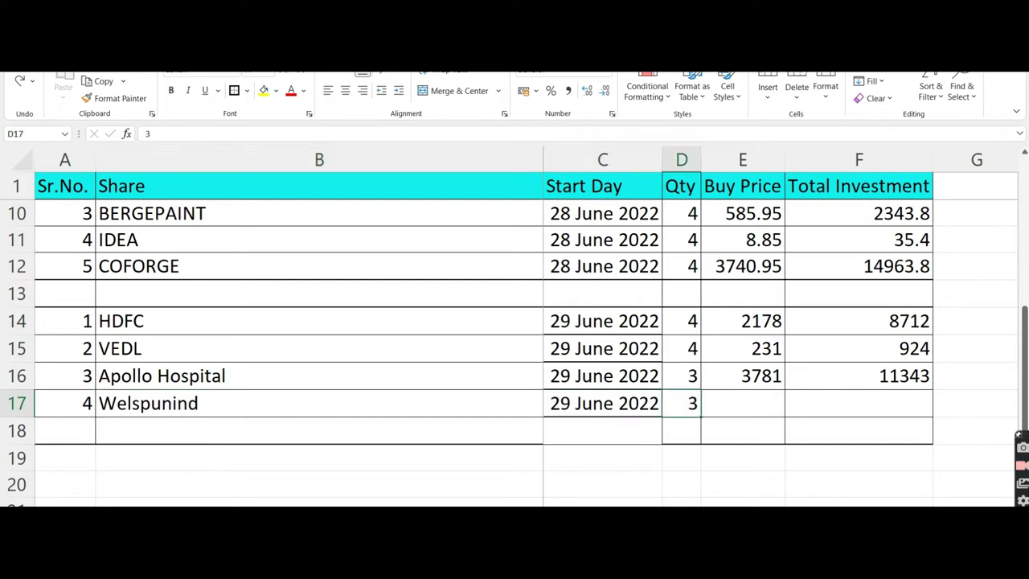
key(Tab)
text(70.75)
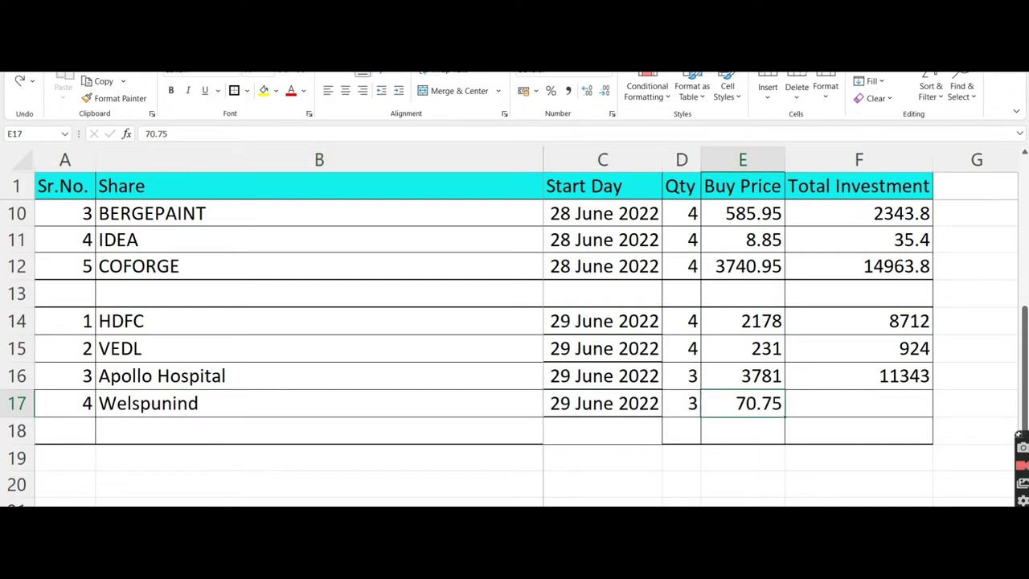
key(Tab)
key(ctrl+d)
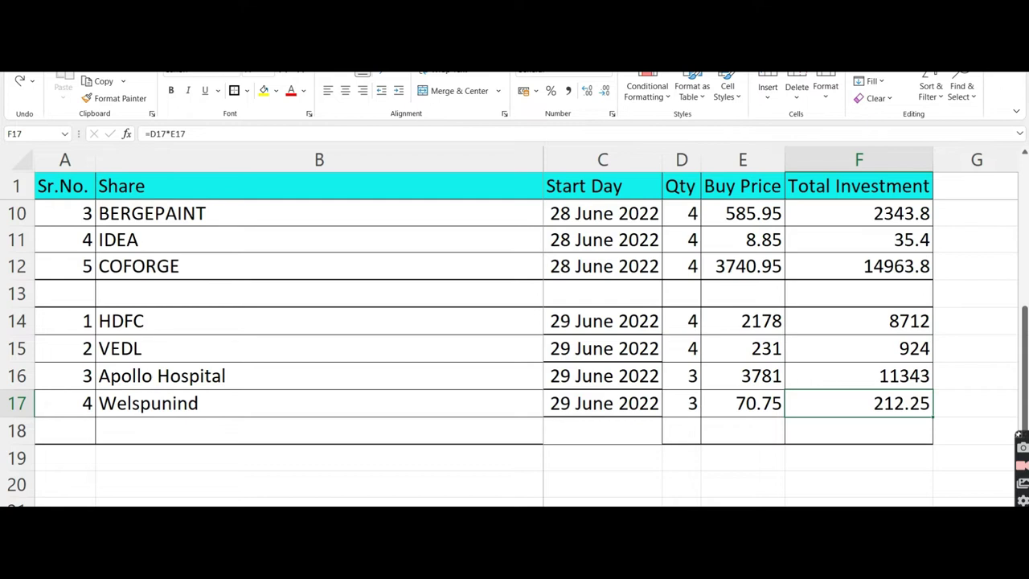
Add Asian Paint in row 18 with serial number 5 and the start day 29 June 2022 filled down from Welspunind
key(Return)
text(5)
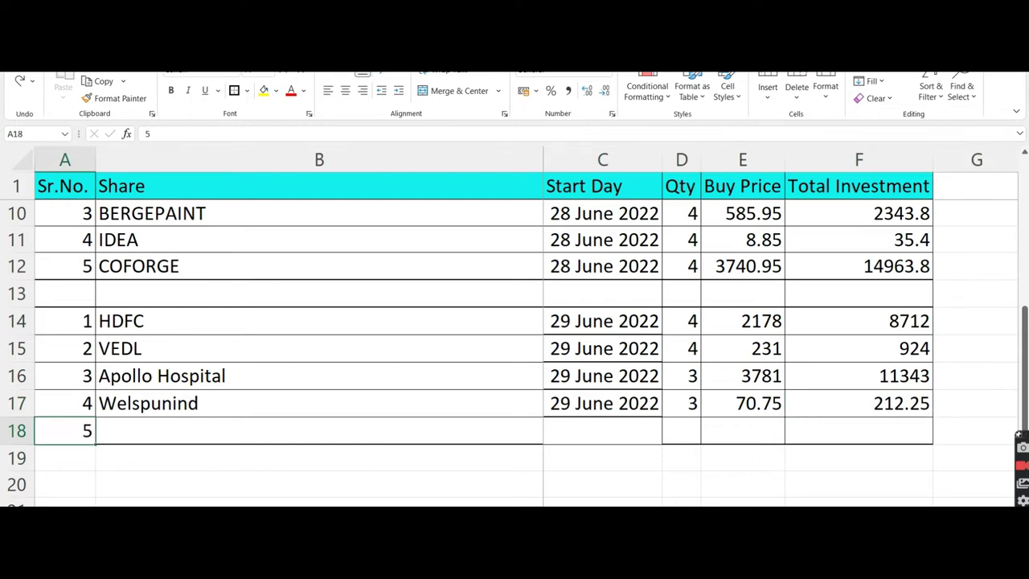
key(Tab)
text(Asian Paint)
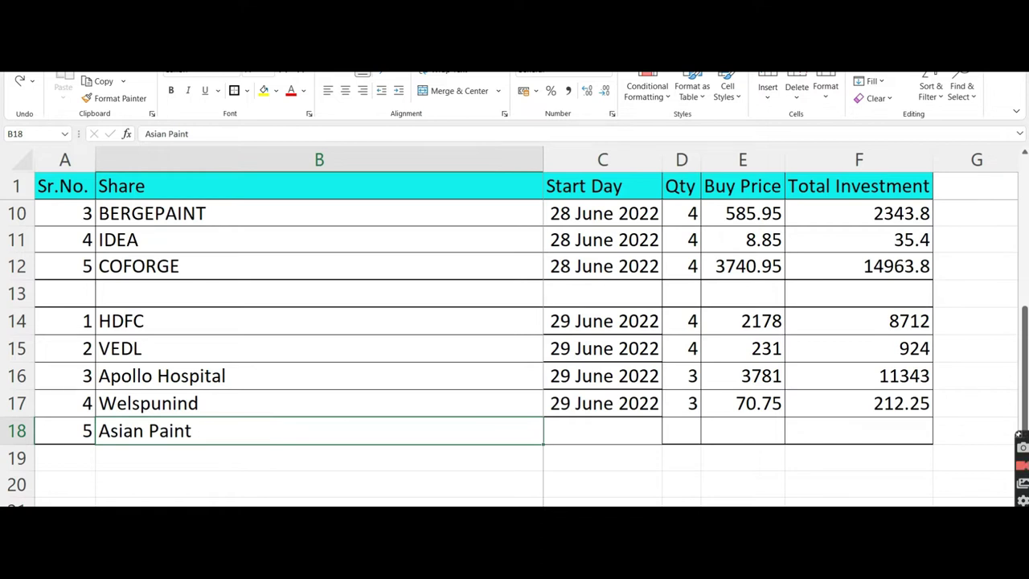
key(Right)
key(ctrl+d)
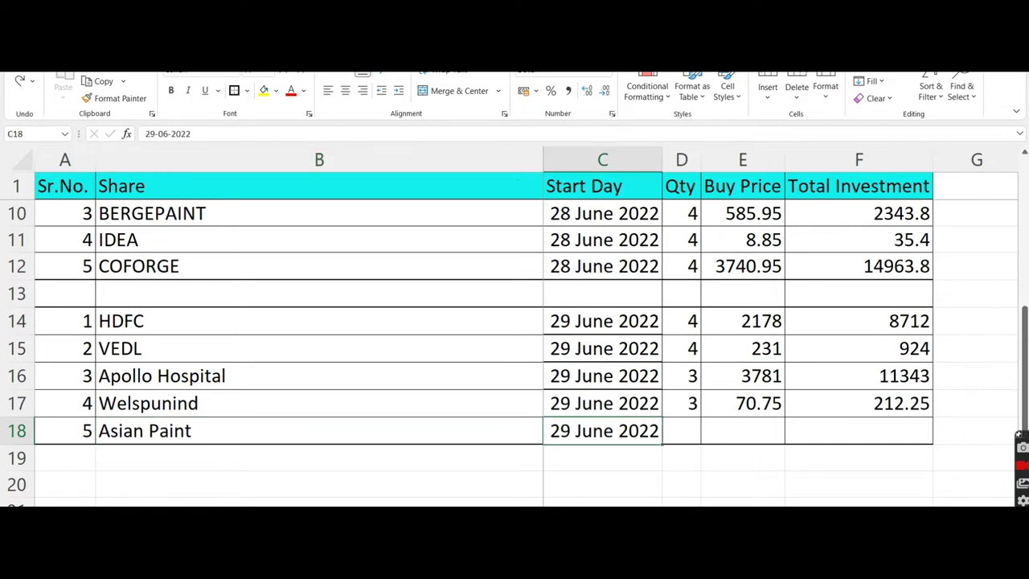
Complete the Asian Paint row with quantity 3, buy price 2689 and the total investment formula filled down
key(Right)
key(ctrl+d)
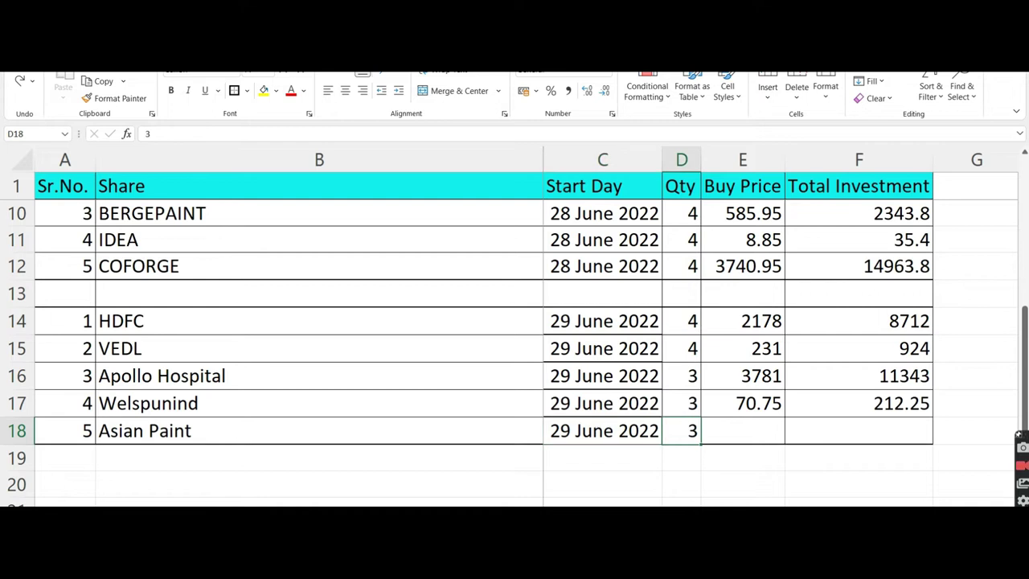
key(Right)
text(2689)
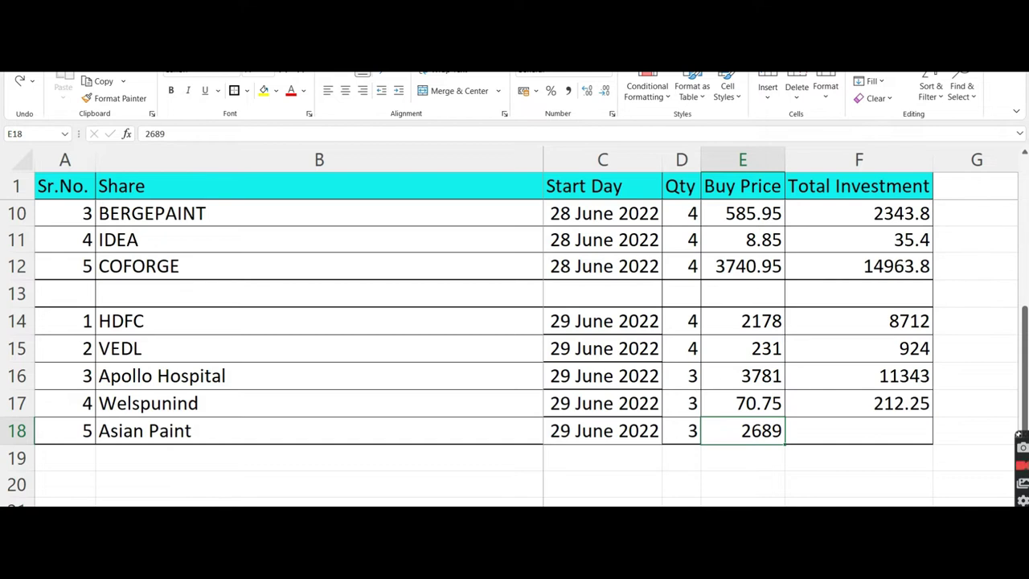
key(Right)
key(ctrl+d)
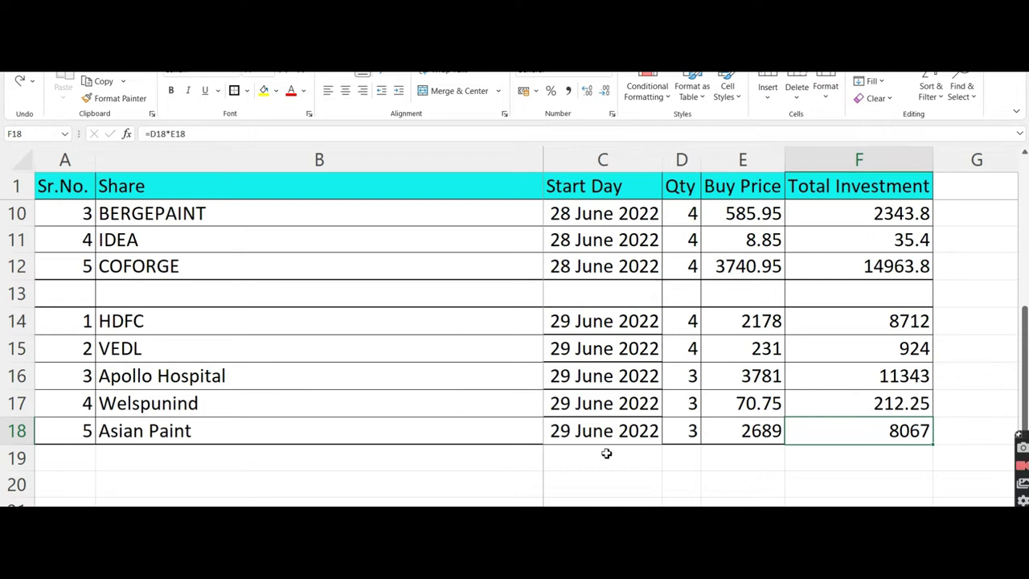
Review the 29 June share entries, and examine Total Investment, Total Current Value and P&L(INR) in the detailed portfolio table
click(113, 320)
click(145, 431)
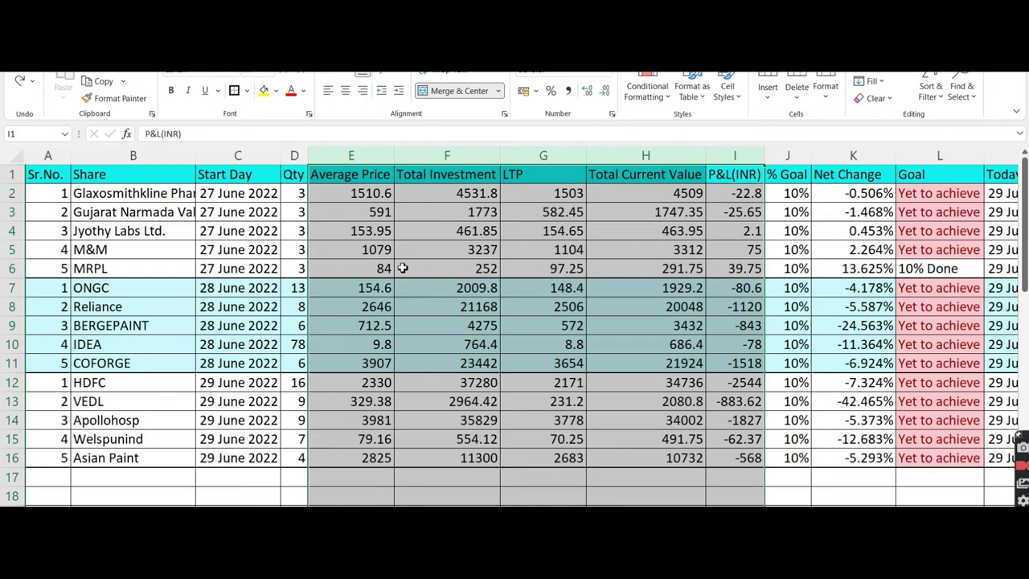
click(402, 268)
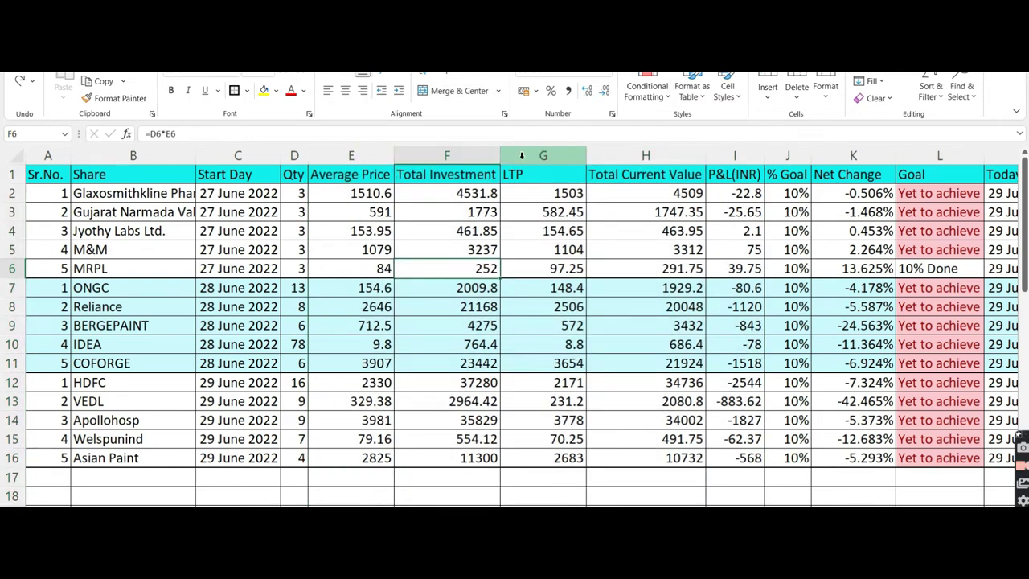
click(620, 154)
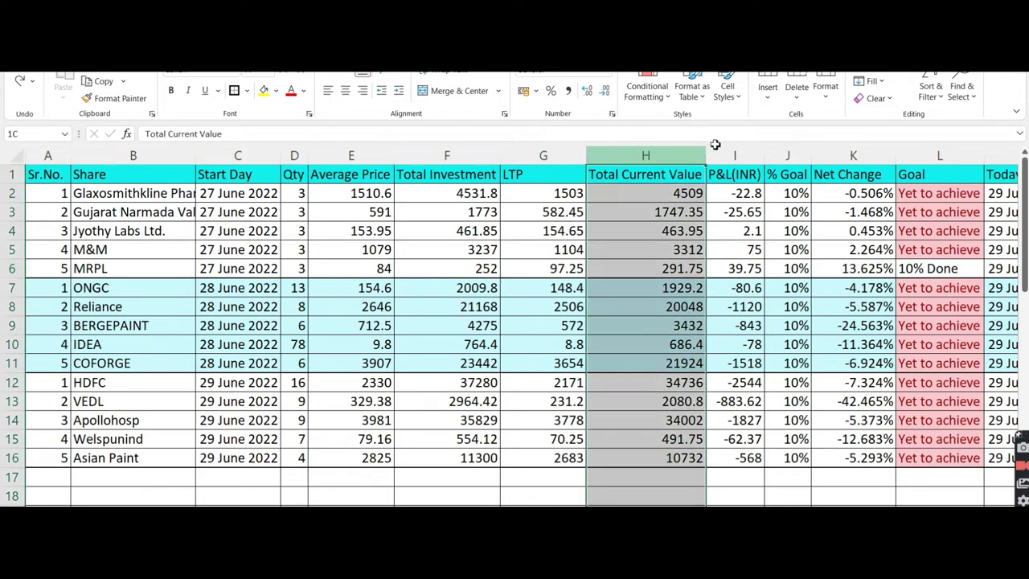
drag(714, 145, 735, 153)
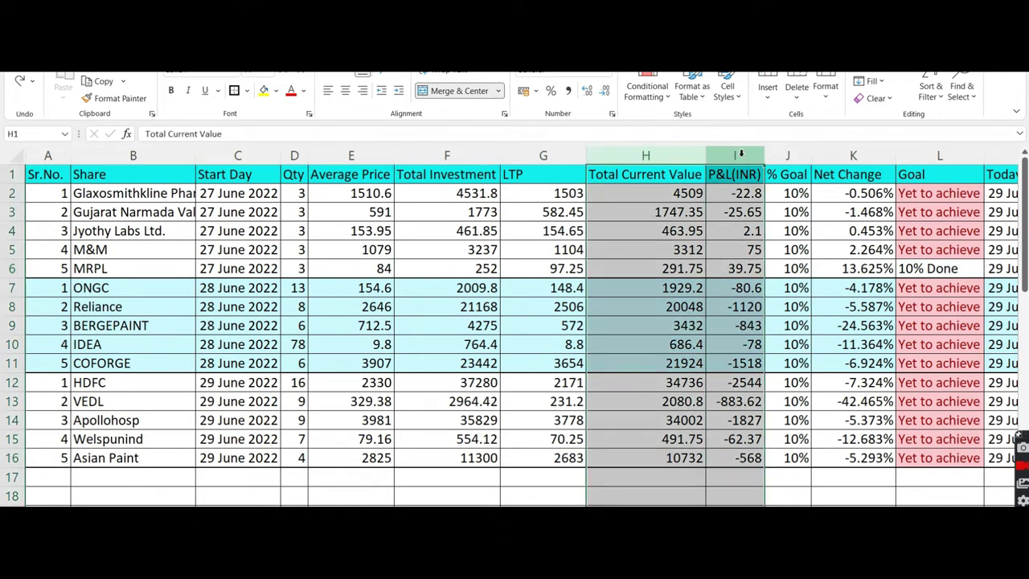
click(740, 154)
click(221, 285)
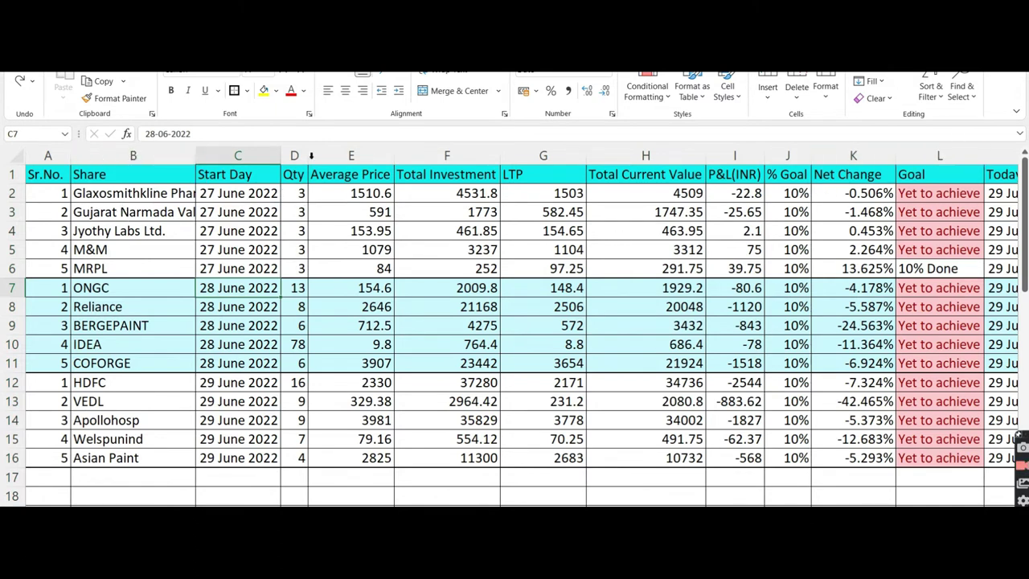
click(28, 175)
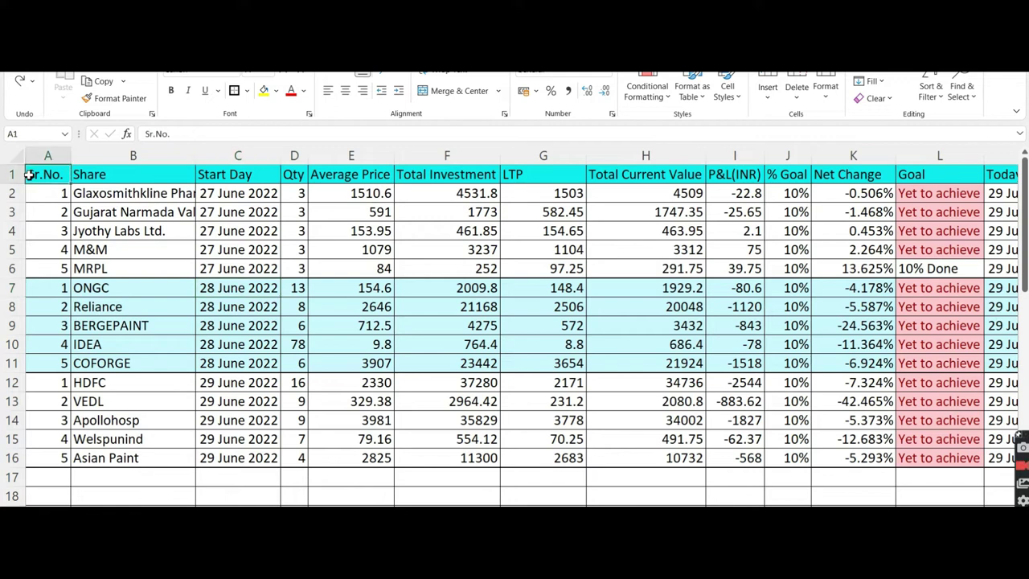
Add filters to the detailed portfolio table's header row, from Sr.No. through Total Days Taken
key(shift+Right)
key(shift+Right)
key(shift+Right)
key(shift+Right)
key(shift+Right)
key(shift+Right)
key(shift+Right)
key(shift+Right)
key(shift+Right)
key(shift+Right)
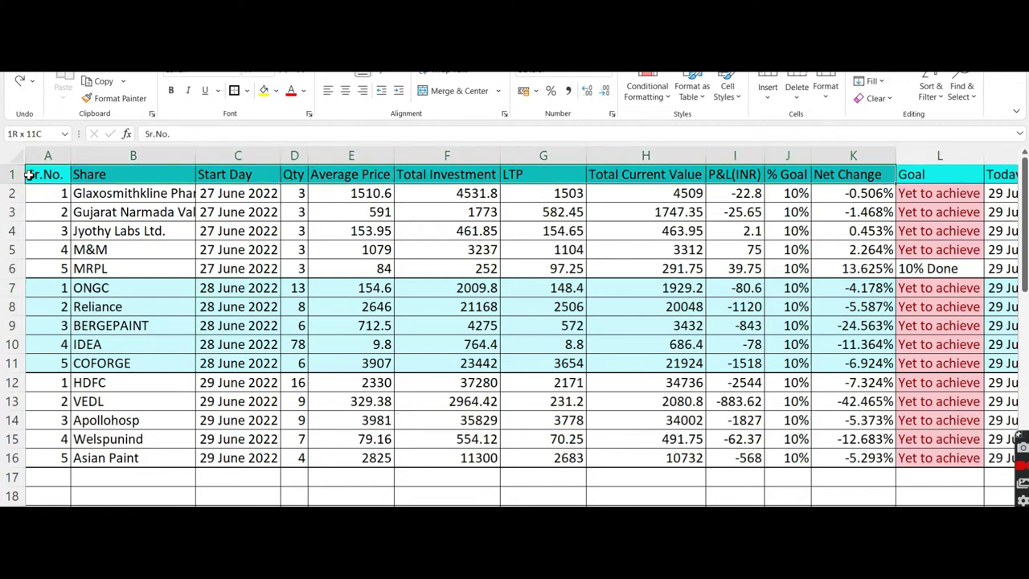
key(shift+Right)
key(shift+Right)
key(shift+Right)
scroll(28, 174, right, 1)
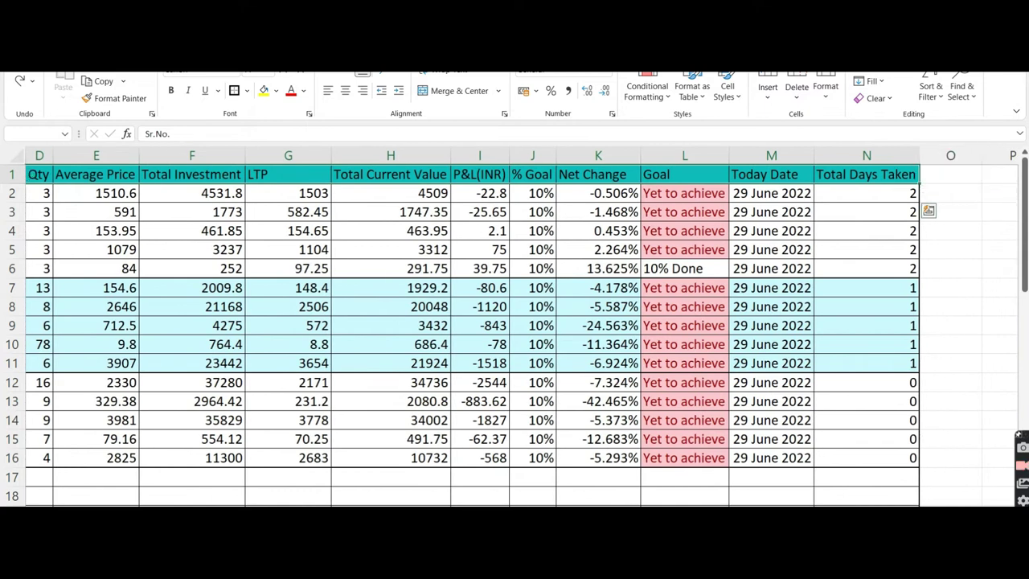
click(555, 71)
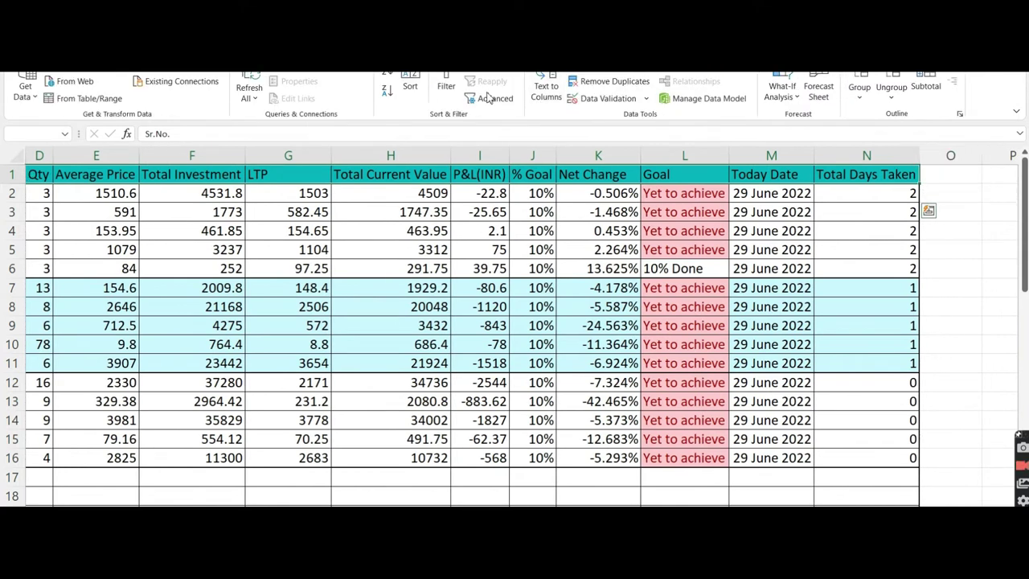
click(444, 84)
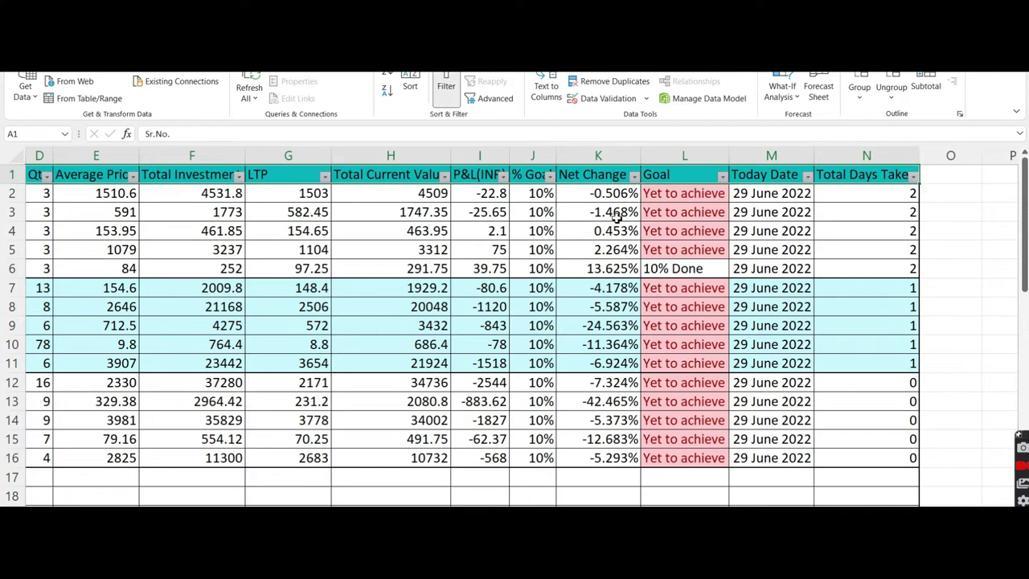
Filter the Net Change column to show only the -42.465% value
click(616, 214)
click(635, 175)
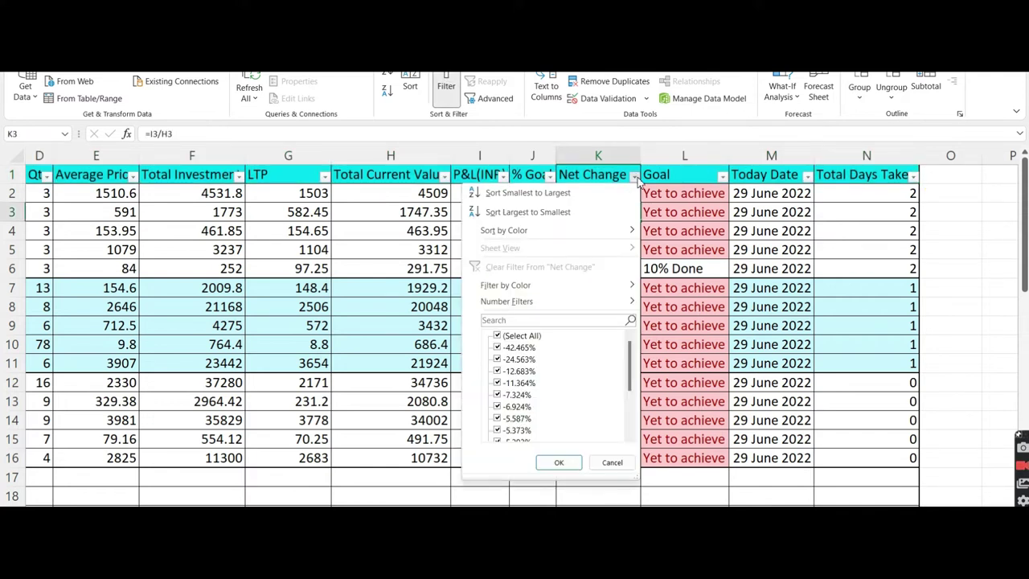
click(499, 336)
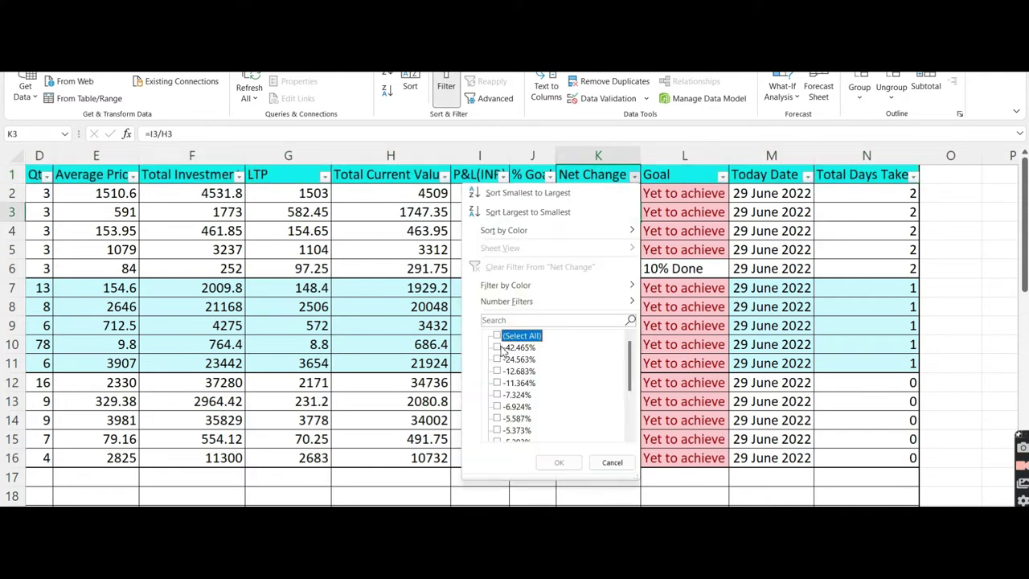
click(499, 348)
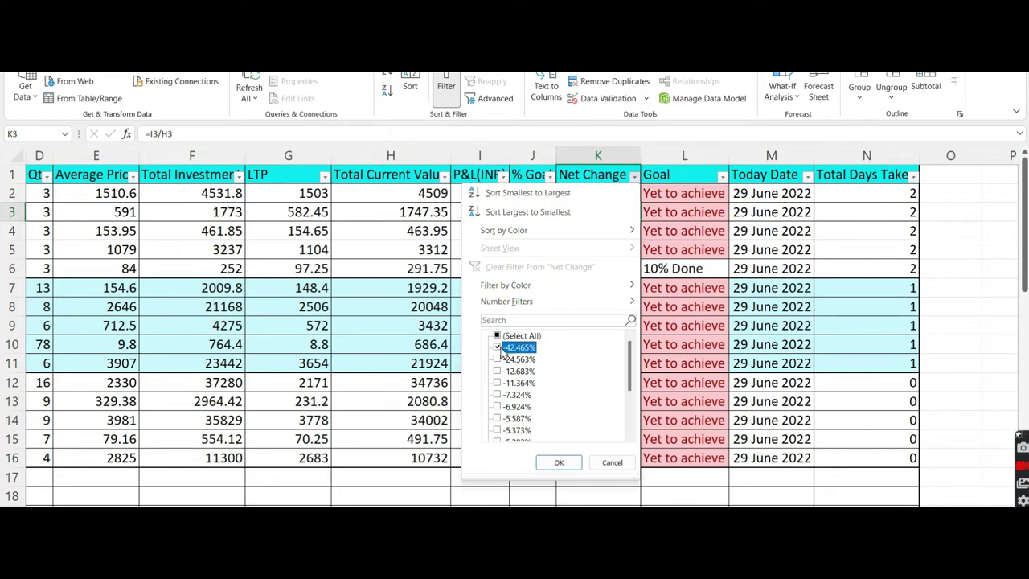
click(560, 464)
Examine Net Change, P&L(INR) and the share name in the single filtered row
click(609, 251)
key(Up)
key(Up)
key(Up)
key(Up)
key(Down)
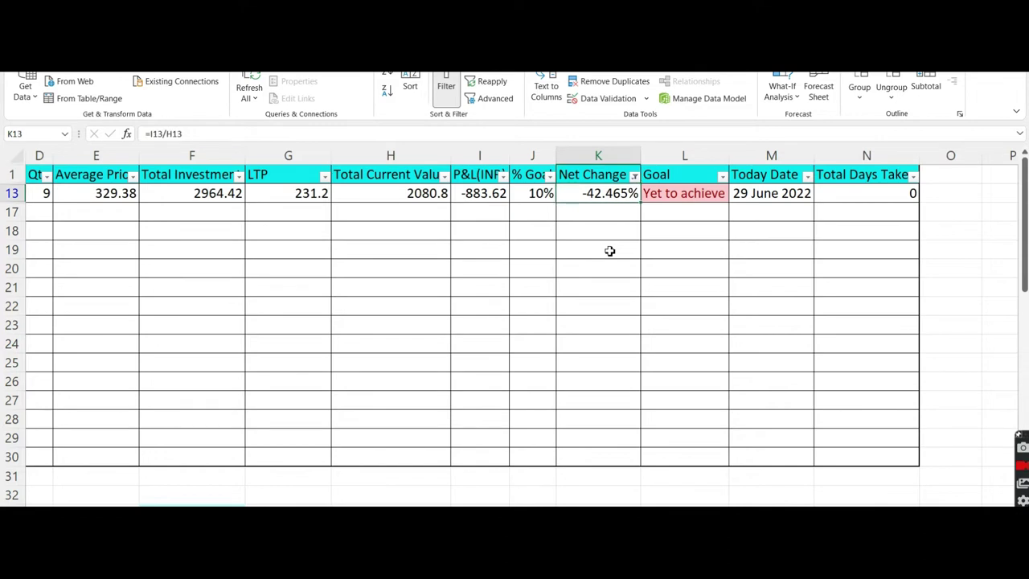
key(Up)
key(Left)
key(Left)
key(Down)
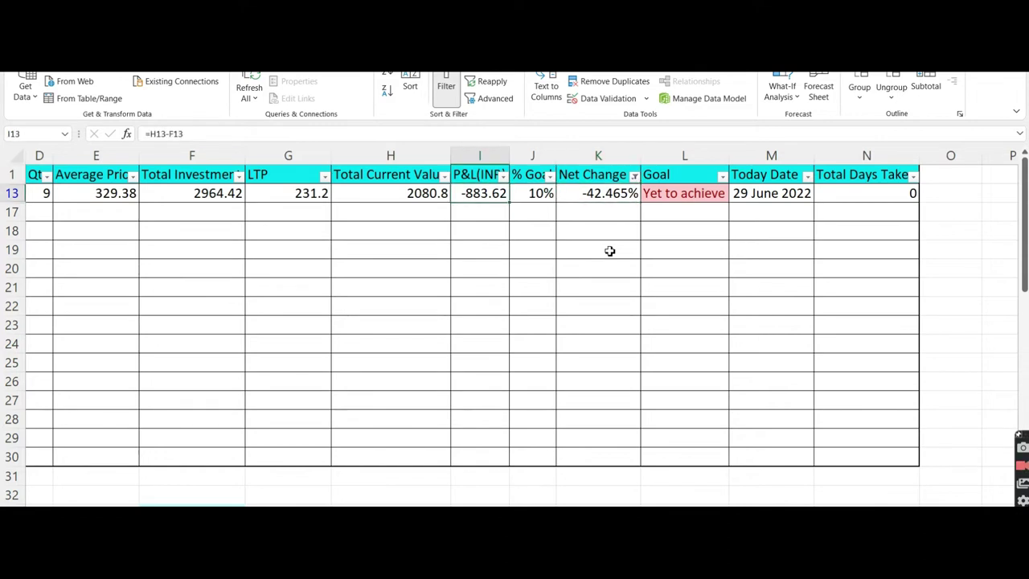
key(Left)
key(Left)
key(Left)
key(Left)
key(Left)
key(Left)
key(Left)
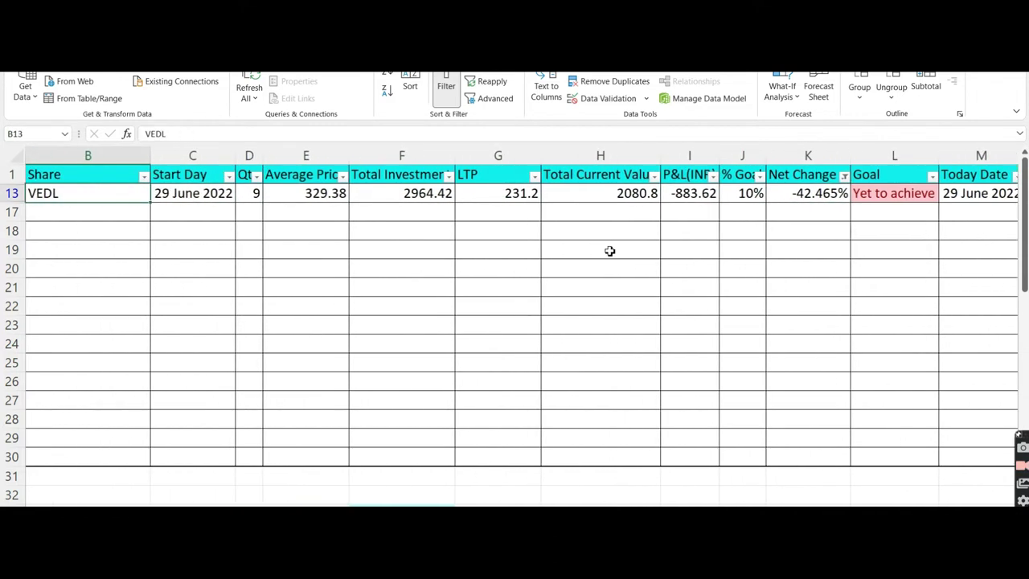
Enlarge the sheet and examine the serial number, share, start day and quantity in the VEDL row
scroll(587, 253, up, 2)
scroll(356, 172, down, 1)
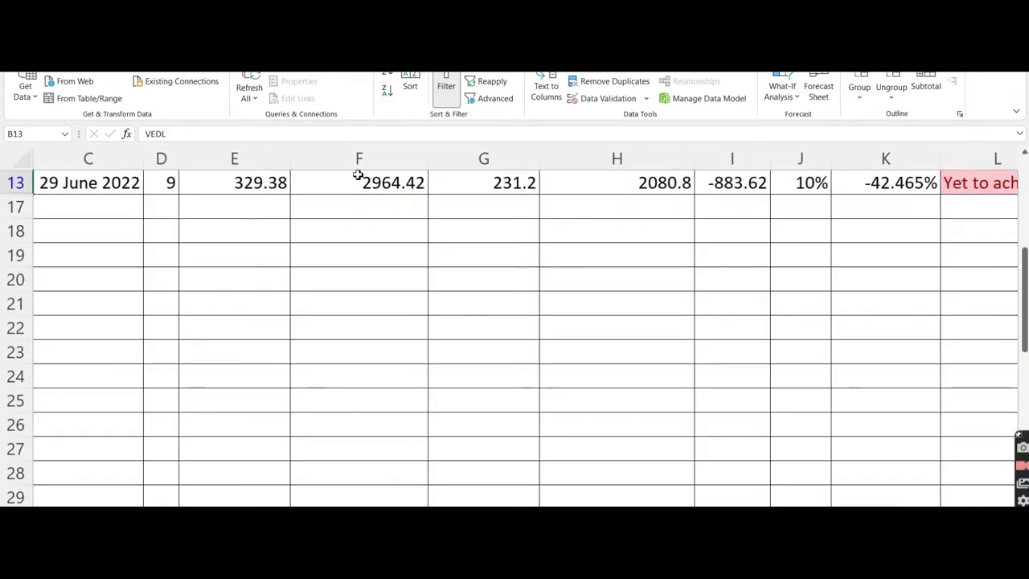
click(350, 184)
key(Left)
key(Left)
key(Left)
key(Left)
key(Left)
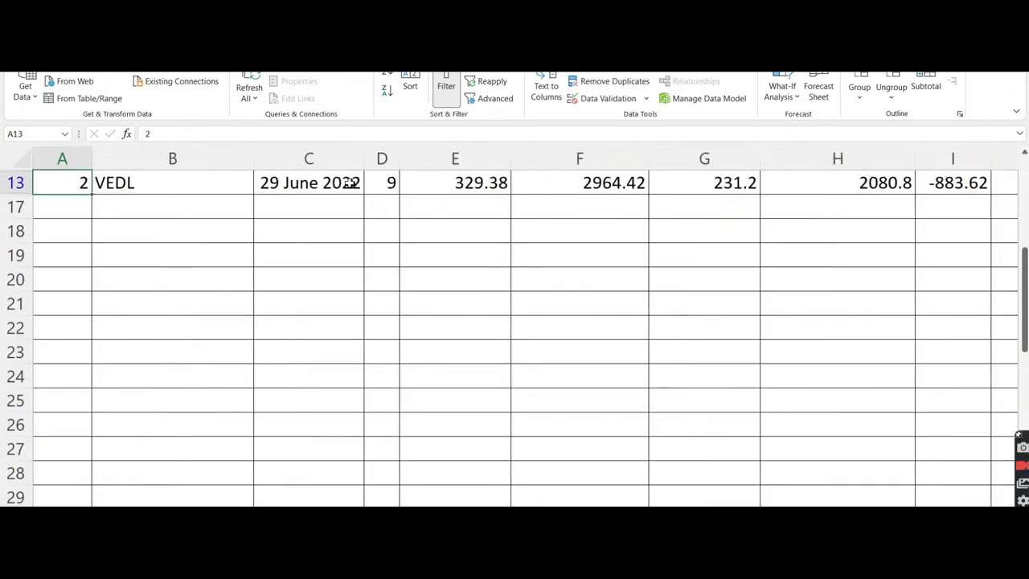
key(Up)
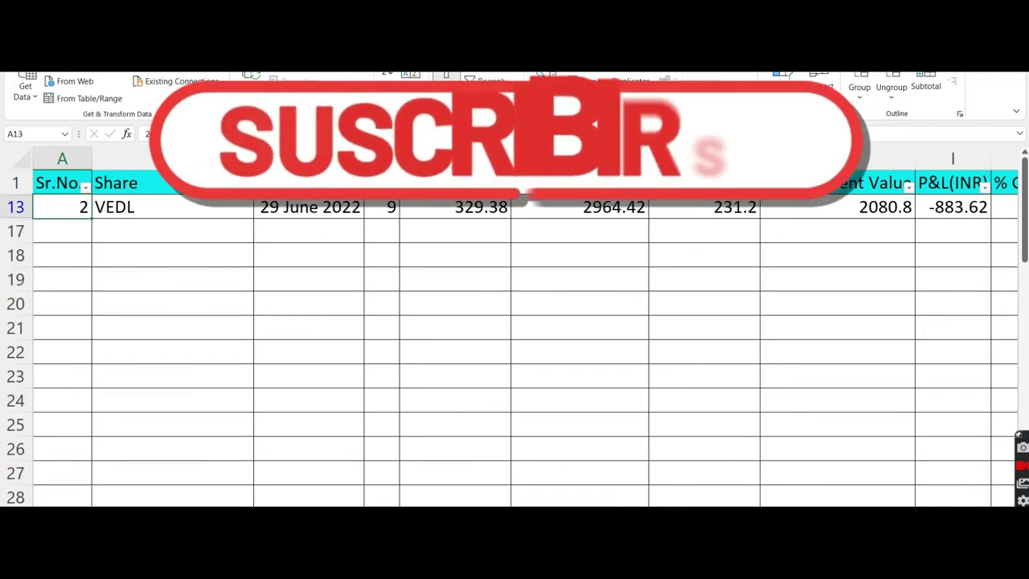
key(Down)
key(Down)
key(Right)
key(Right)
key(Right)
key(Up)
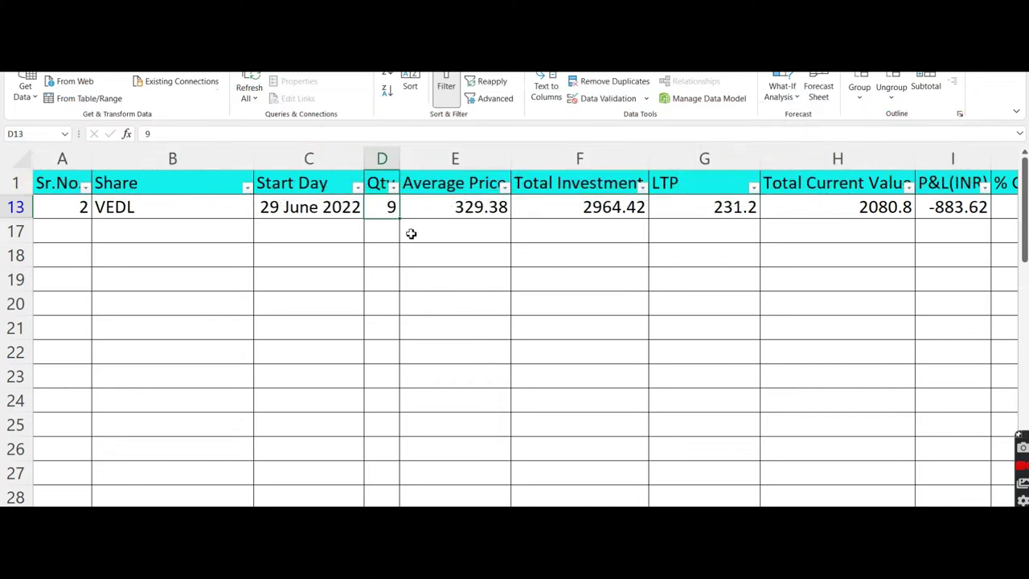
Compare VEDL's average price with its buy price in the 29 June share entries, and check its Total Investment
click(475, 208)
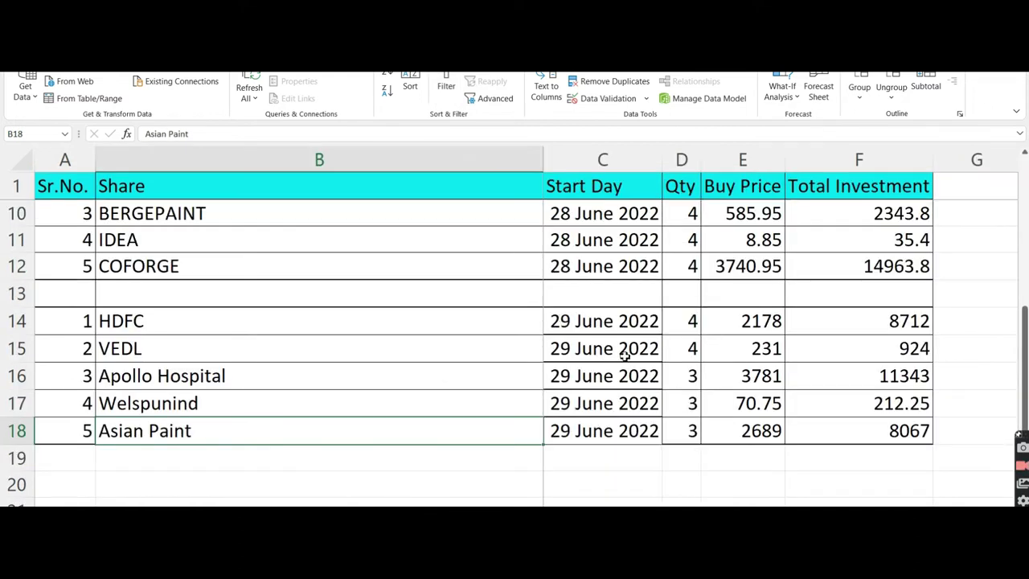
click(766, 347)
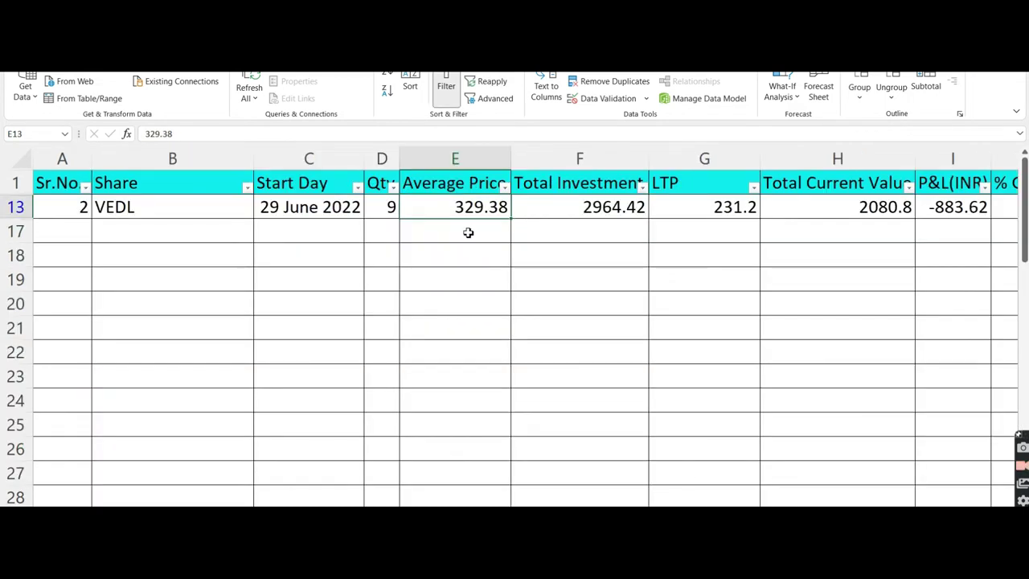
click(467, 232)
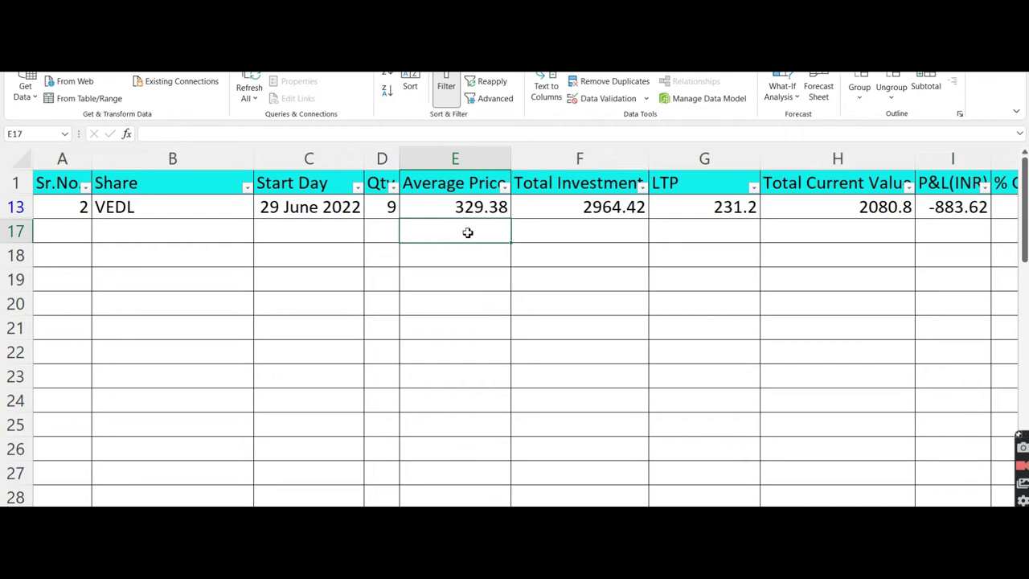
key(Up)
key(Right)
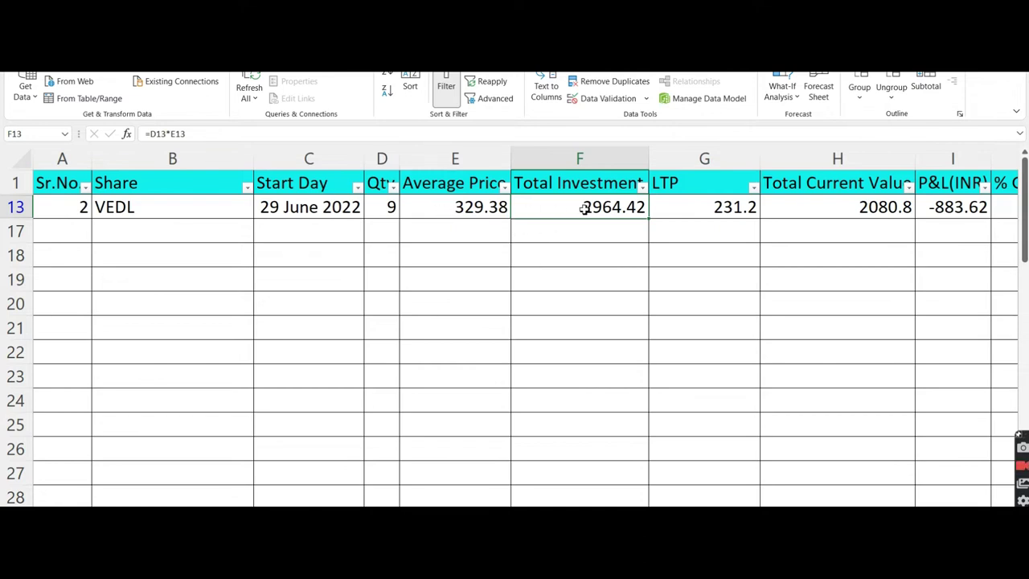
Examine VEDL's Total Current Value, P&L(INR), Net Change, Goal and Today Date
click(874, 208)
key(Right)
key(Right)
key(Right)
key(Right)
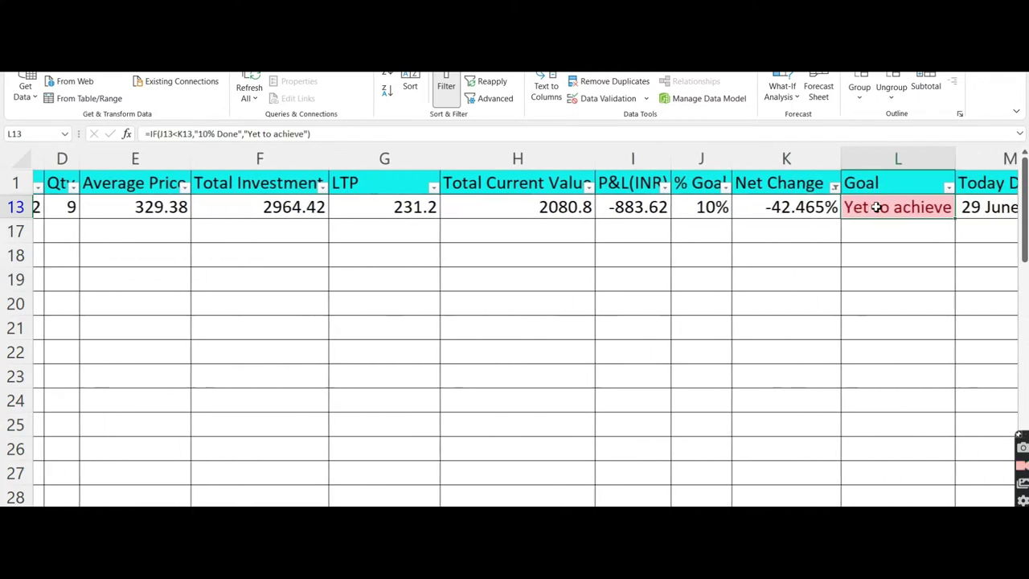
key(Right)
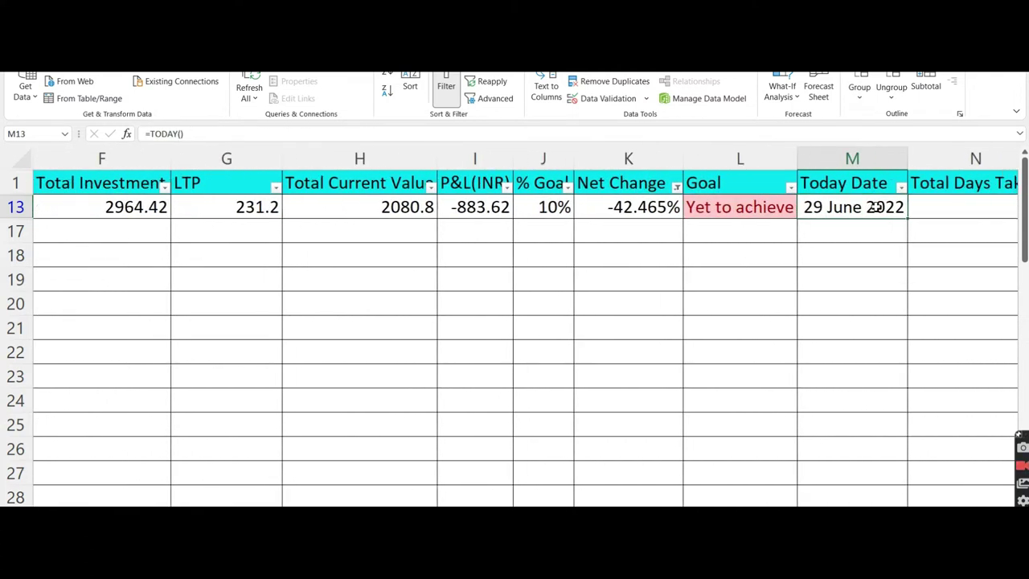
Change the Net Change filter to show only 0.453%, 2.264% and 13.625%
click(677, 187)
click(540, 347)
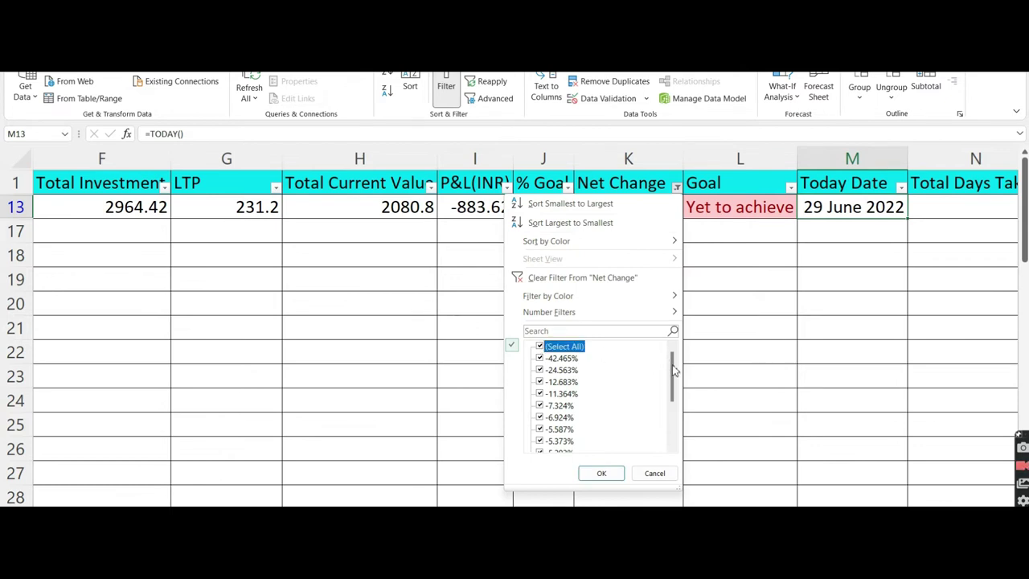
mouse_move(675, 370)
mouse_down()
mouse_move(674, 402)
mouse_move(675, 366)
mouse_up()
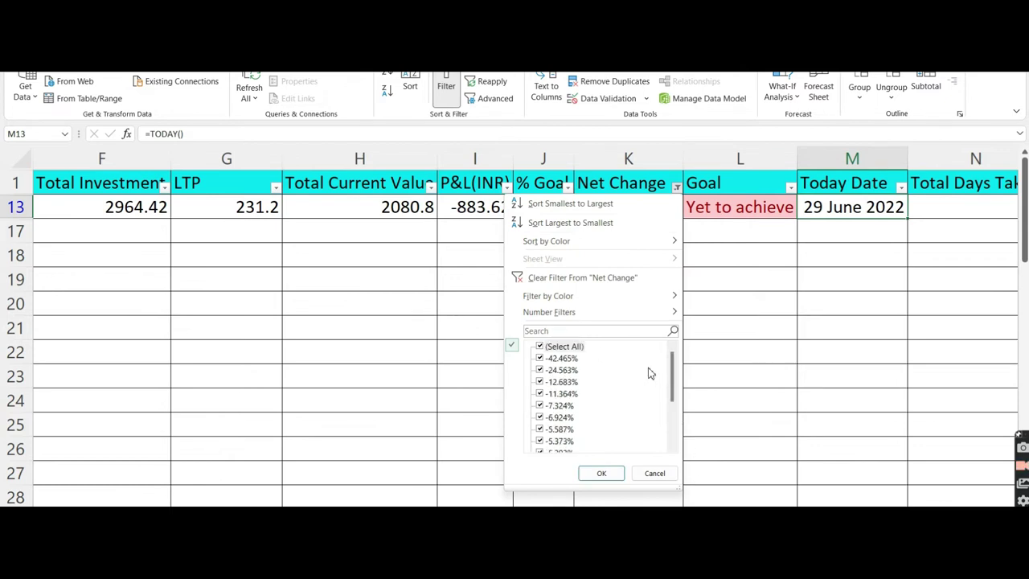
click(540, 346)
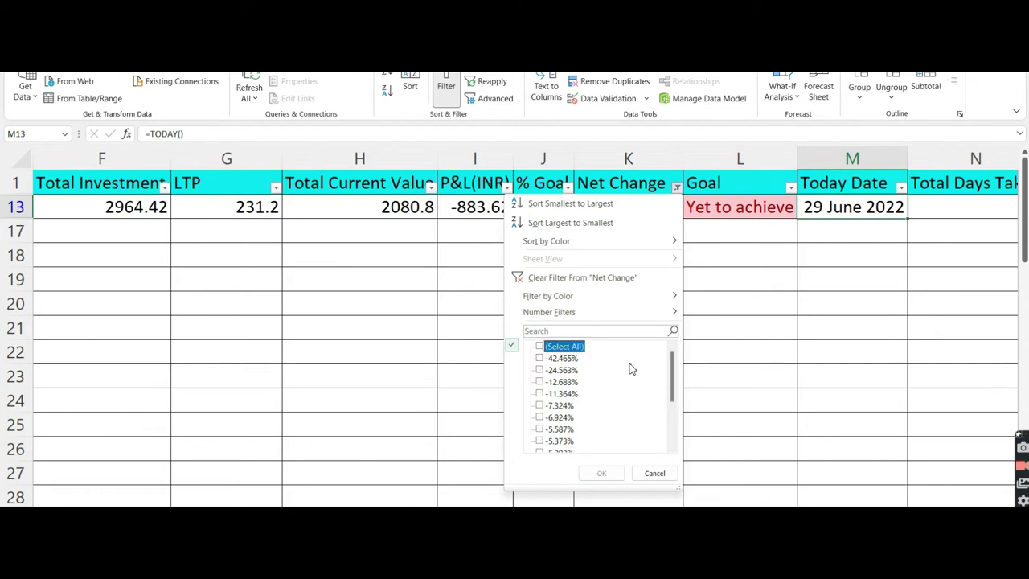
drag(676, 372, 672, 420)
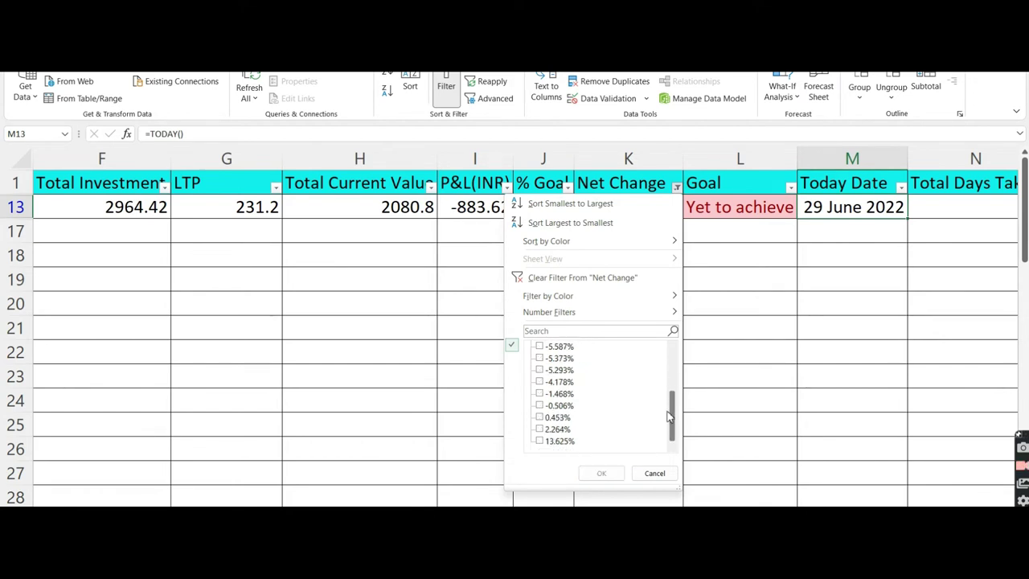
click(541, 441)
click(540, 430)
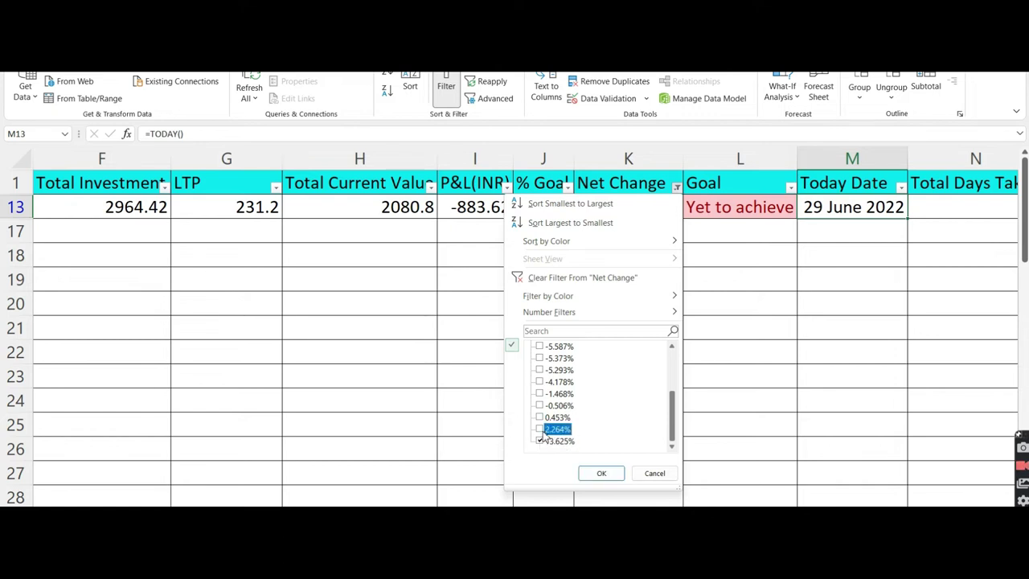
click(539, 417)
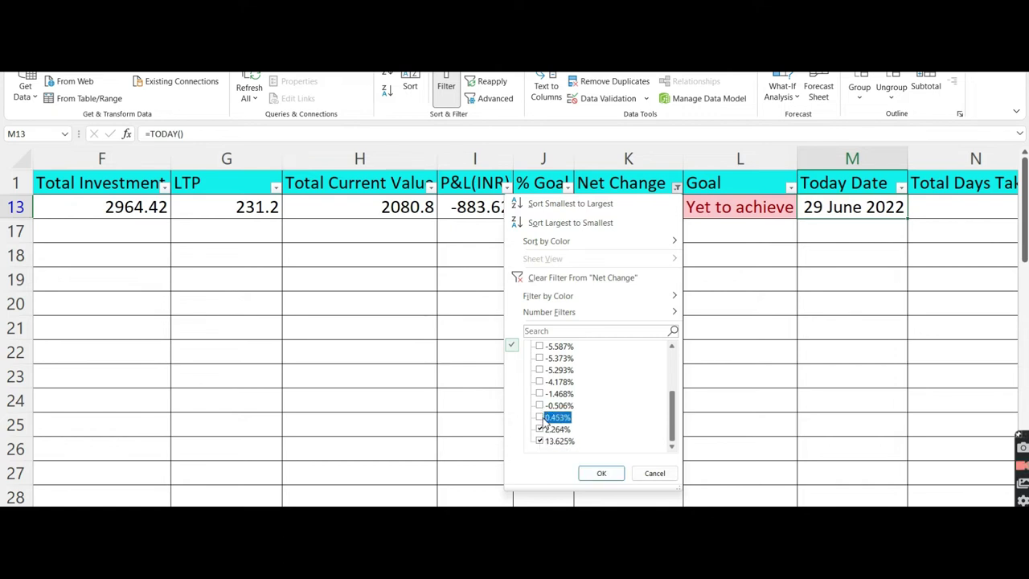
click(601, 474)
Examine Net Change and Goal for the filtered shares with gains, and review the values across row 6
click(655, 313)
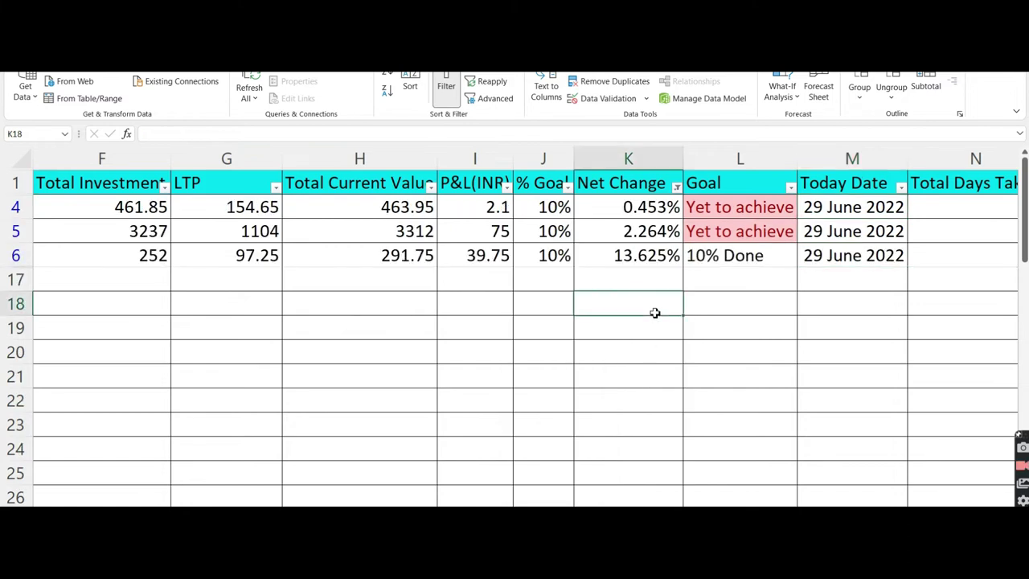
key(Up)
key(Up)
key(Up)
key(Up)
key(Down)
key(Down)
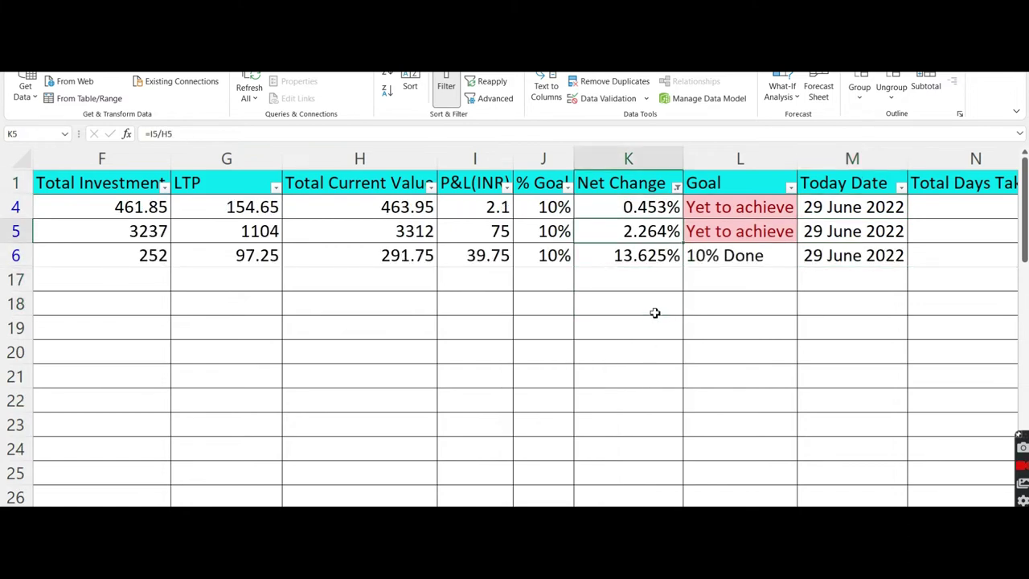
key(Down)
key(Right)
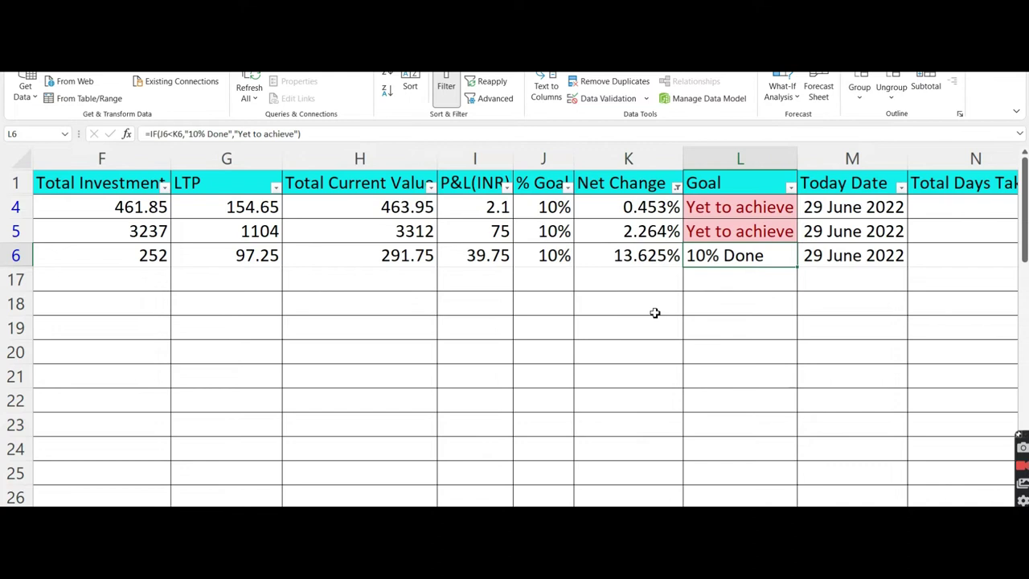
key(Left)
key(Left)
key(Left)
key(Left)
key(Left)
key(Left)
key(Right)
key(Right)
key(Right)
key(Right)
key(Right)
key(Right)
key(Right)
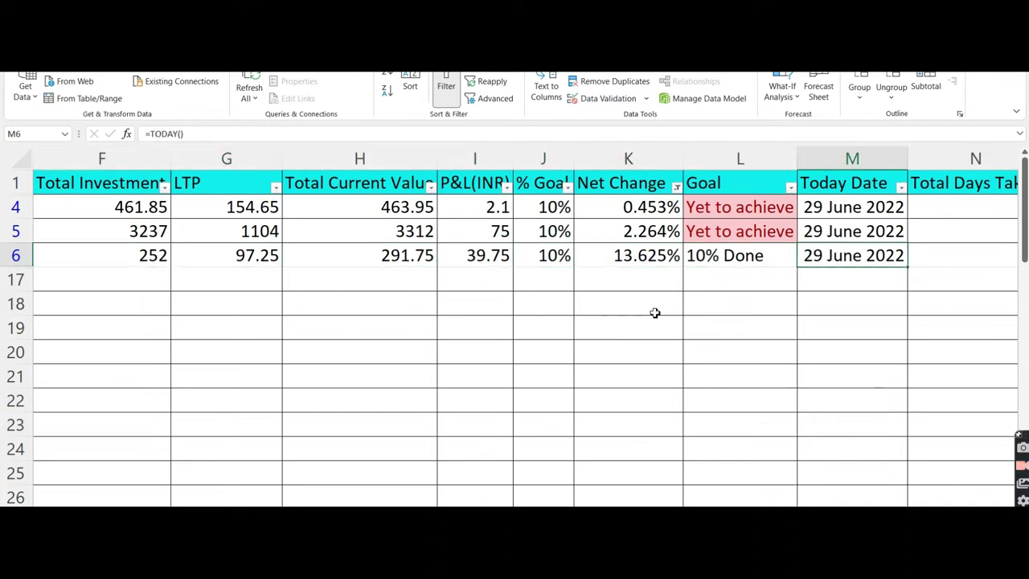
key(Left)
key(Right)
Examine Today Date and Total Days Taken for the filtered shares, and row 6's values back to P&L(INR)
key(Up)
key(Up)
key(Up)
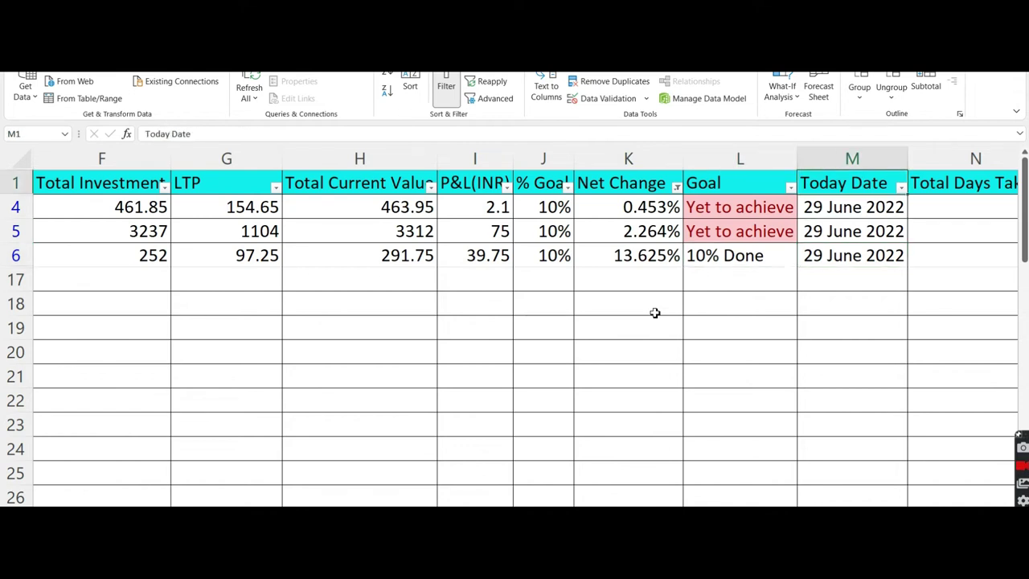
key(Down)
key(Down)
key(Left)
key(Right)
key(Right)
key(Right)
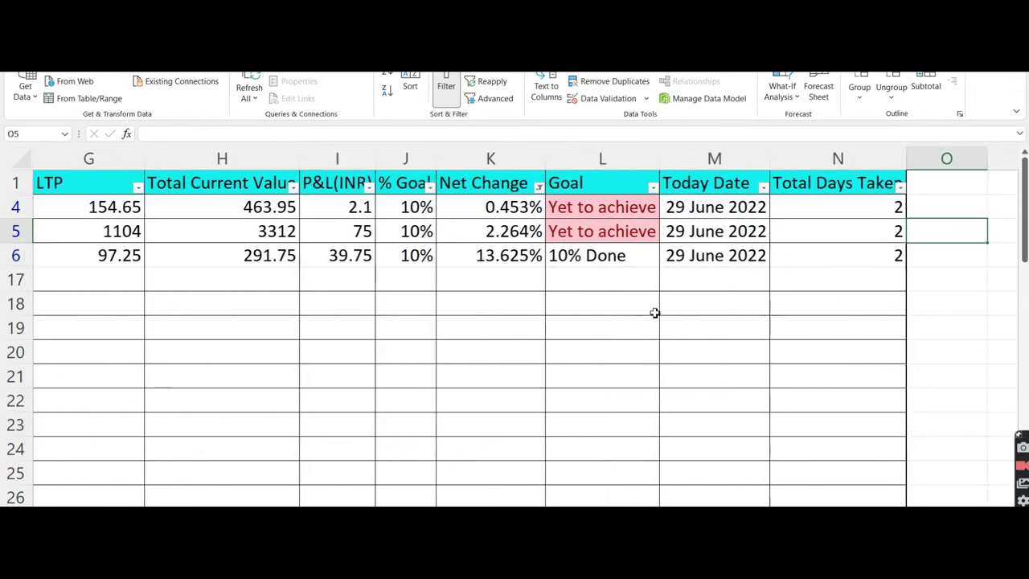
key(Left)
key(Down)
key(Left)
key(Left)
key(Left)
key(Left)
key(Left)
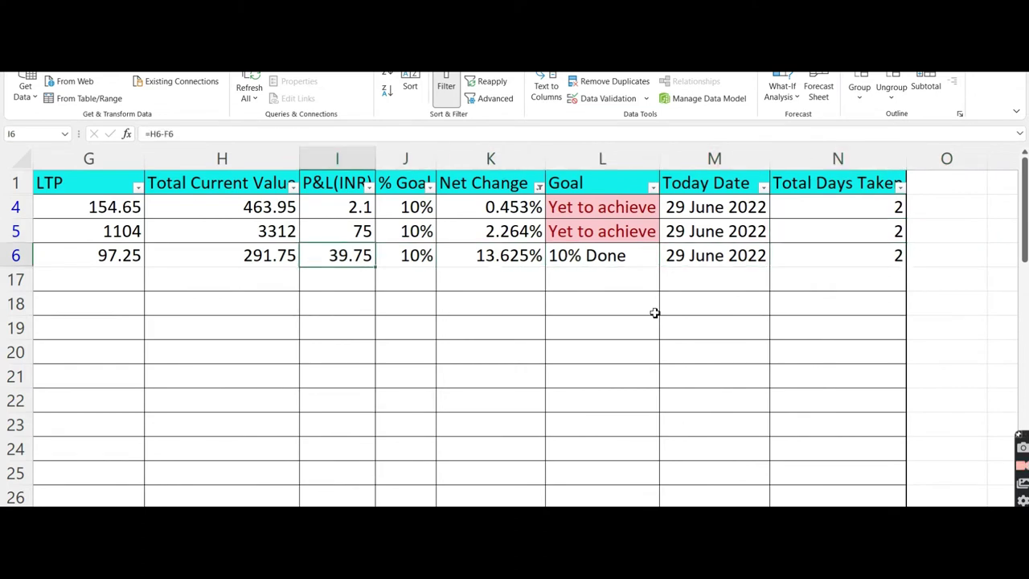
Review the filtered rows' current value, investment, average price and start day, back to the share names and serial numbers
key(Left)
key(Left)
key(Left)
key(Left)
key(Left)
key(Left)
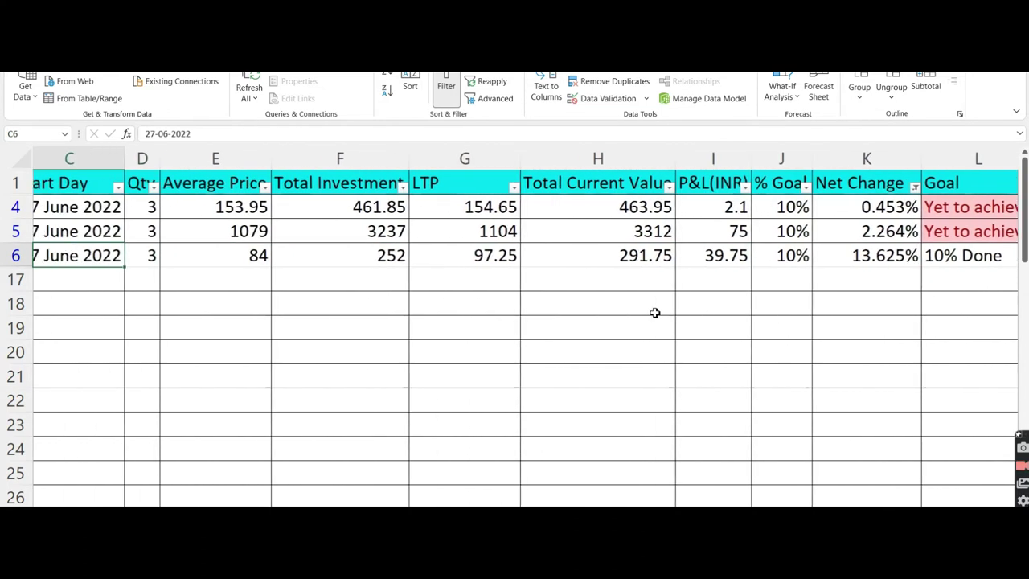
key(Left)
key(Left)
key(Up)
key(Up)
key(Up)
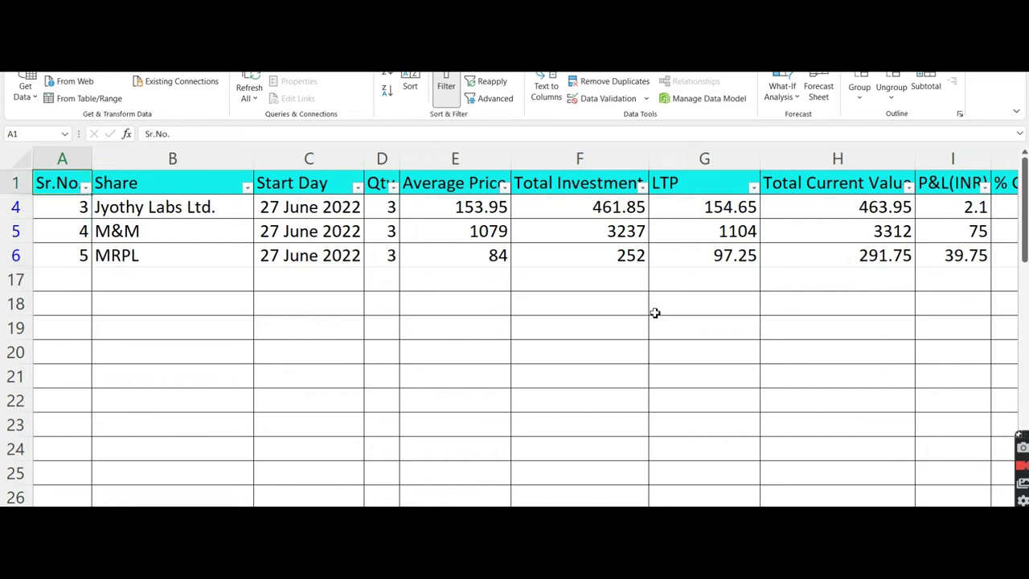
Review the share names in the filtered rows and M&M's entries from its name to its average price
key(Down)
key(Right)
key(Down)
key(Down)
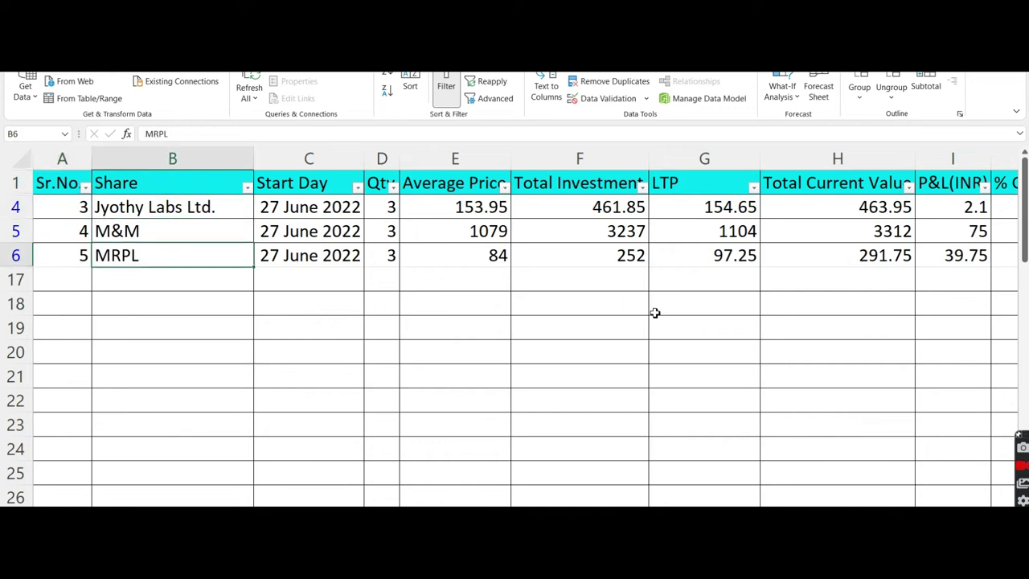
key(Up)
key(Down)
key(Up)
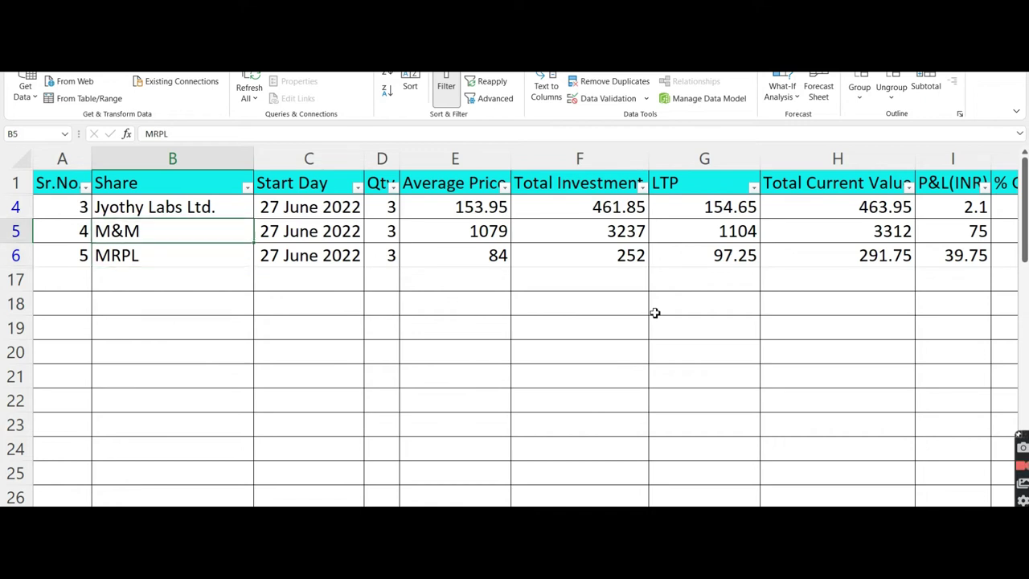
key(Right)
key(Right)
key(Right)
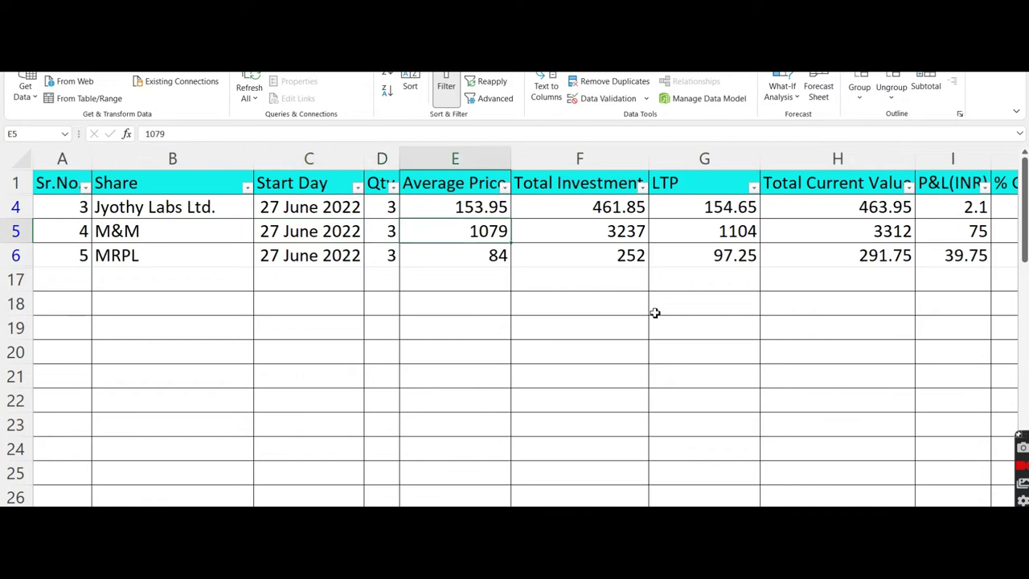
Examine M&M's total investment, LTP and current value, and review its row from Start Day to Net Change
key(Right)
key(Right)
key(Right)
key(Left)
key(Left)
key(Left)
key(Left)
key(Left)
key(Right)
key(Right)
key(Right)
key(Right)
key(Right)
key(Right)
key(Right)
key(Right)
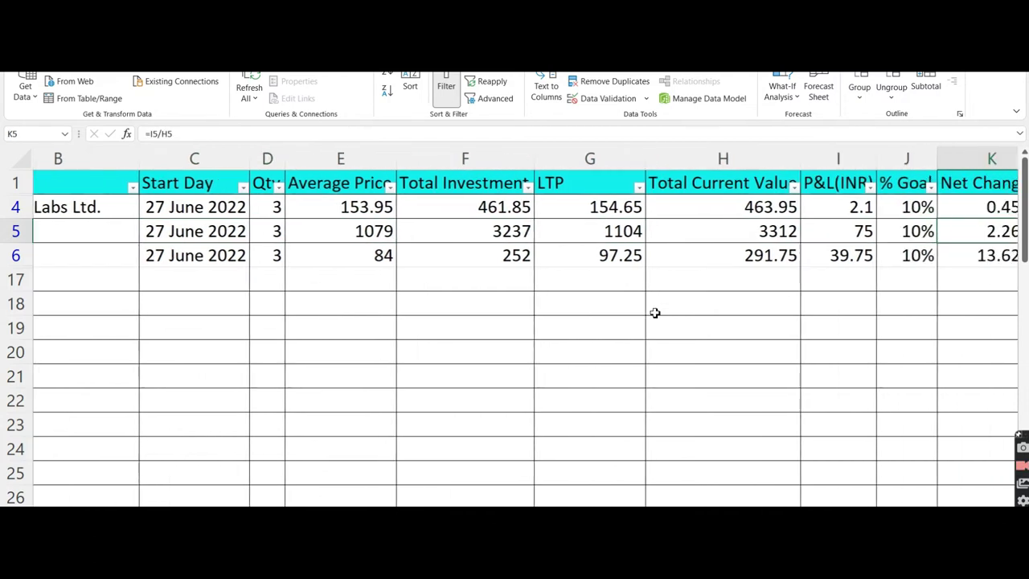
Compare M&M's P&L(INR) and Net Change with its investment, and recheck its row from Start Day to Net Change
key(Left)
key(Left)
key(Right)
key(Right)
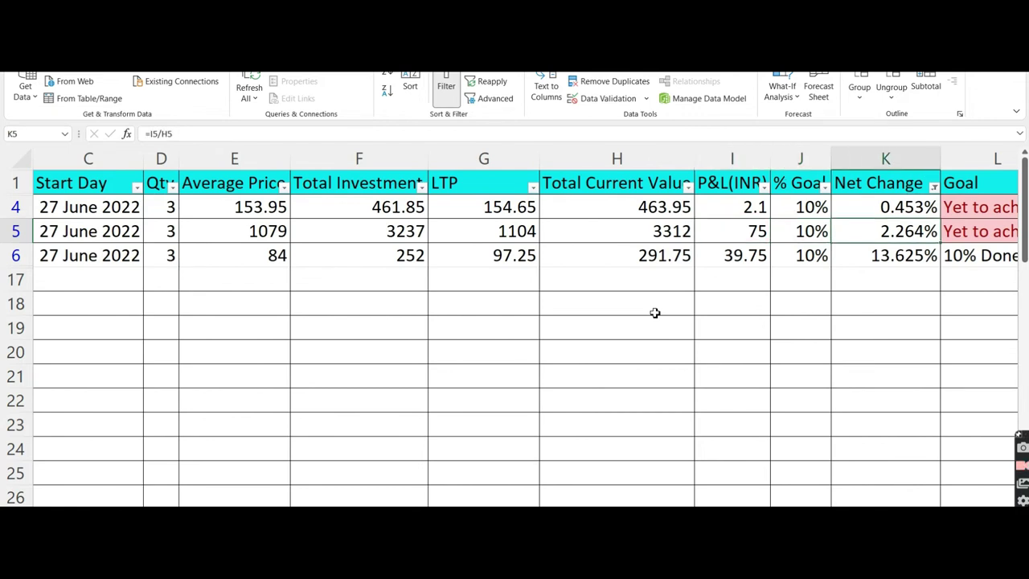
key(Left)
key(Left)
key(Left)
key(Left)
key(Left)
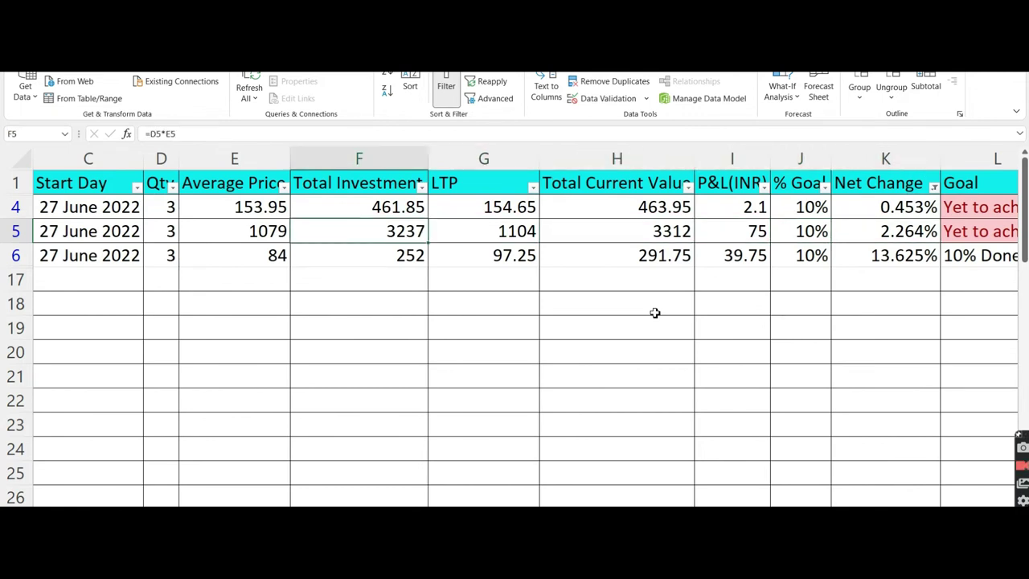
key(Left)
key(Left)
key(Left)
key(Right)
key(Right)
key(Right)
key(Right)
key(Right)
key(Right)
key(Right)
key(Right)
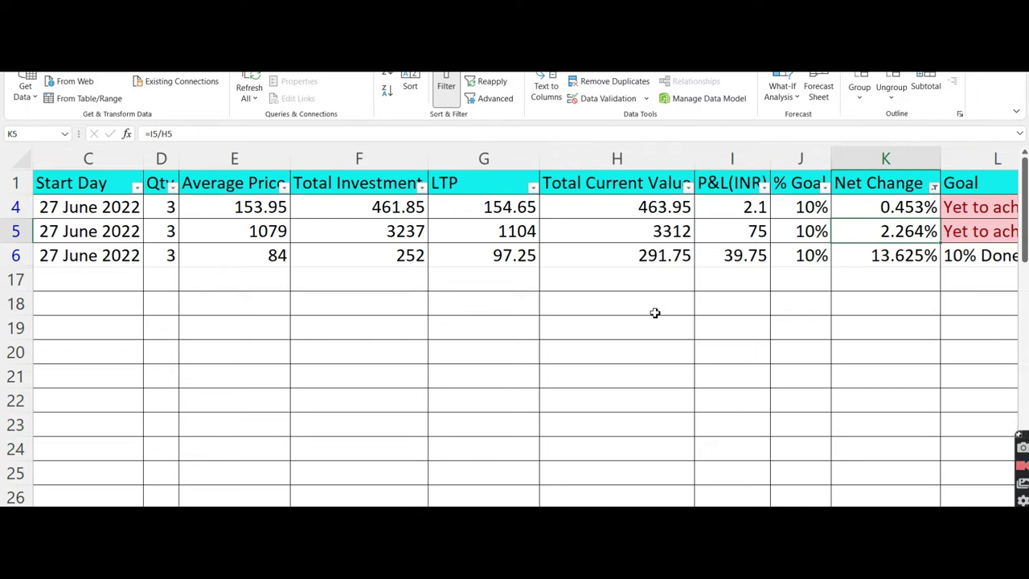
Review MRPL's row from serial number to Today Date, and examine its P&L(INR), Net Change and Goal formula
key(Down)
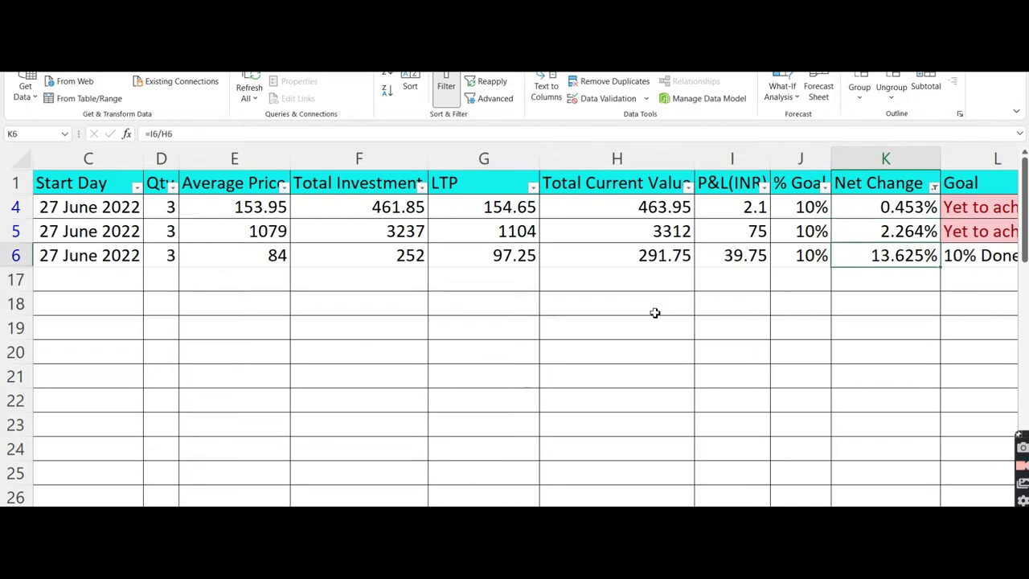
key(Left)
key(Left)
key(Home)
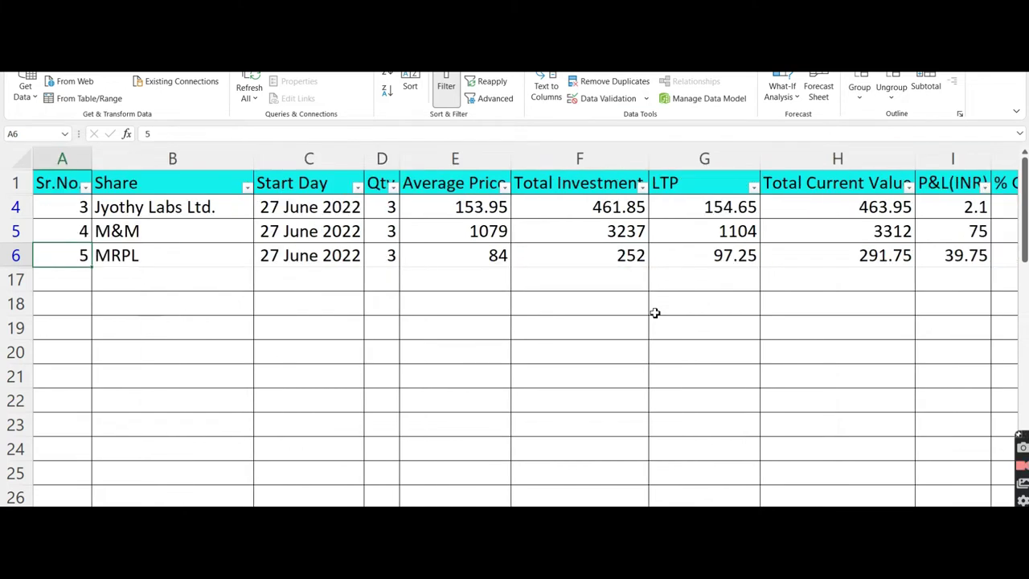
key(Right)
key(Right)
key(Right)
key(Right)
key(Right)
key(Right)
key(Right)
key(Right)
key(Right)
key(Right)
key(Right)
key(Right)
key(Left)
key(Left)
key(Right)
key(Left)
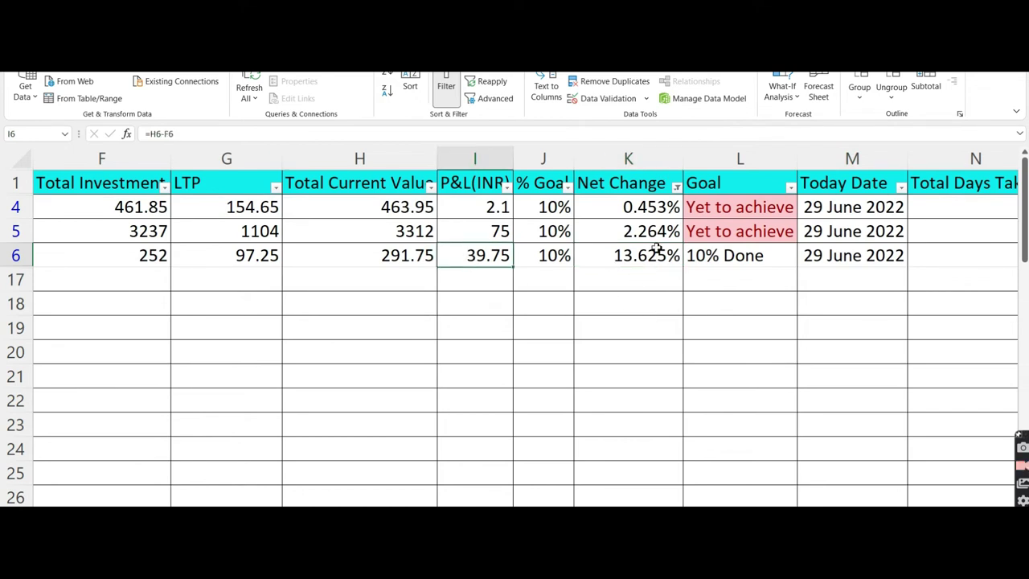
click(762, 257)
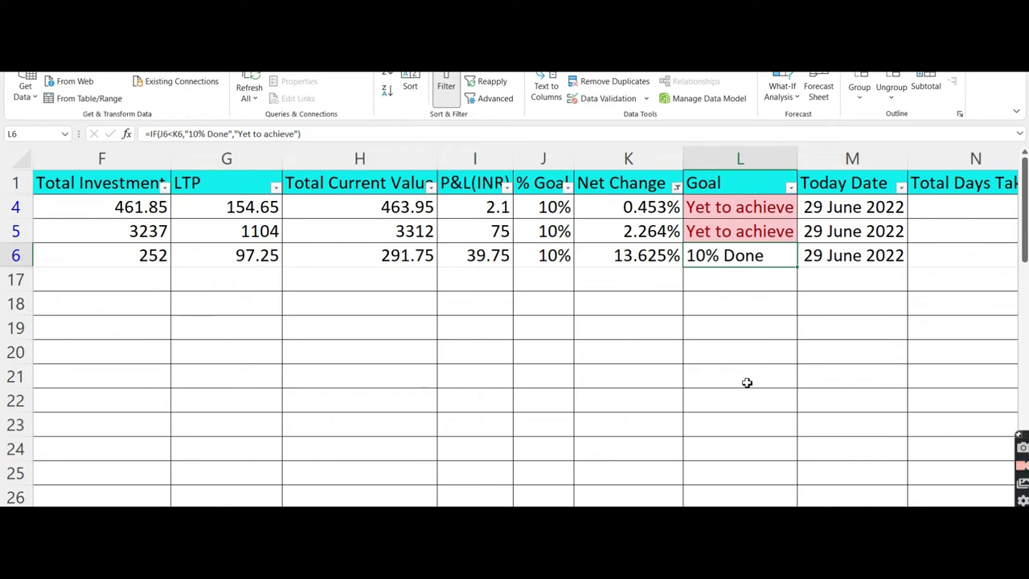
Switch to the Kite trading site, check the MRPL sell order under GTT, and return to the positions
mouse_move(544, 563)
click(543, 478)
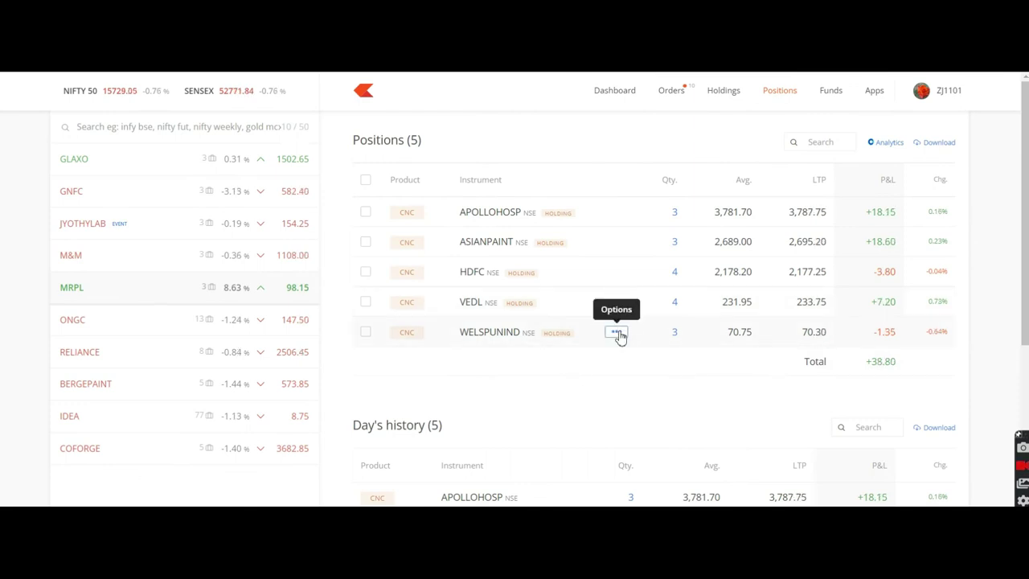
click(672, 97)
click(409, 131)
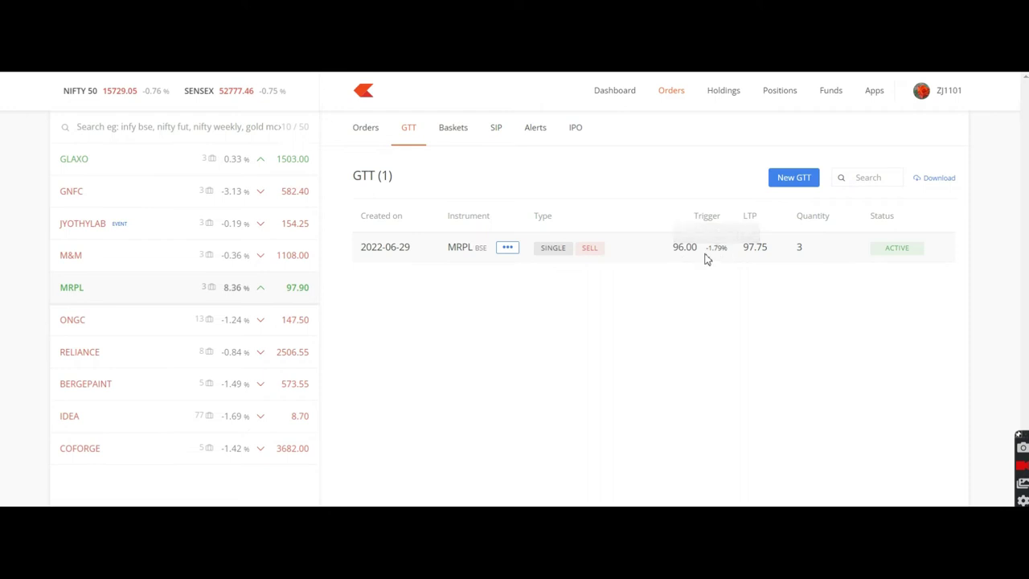
click(782, 92)
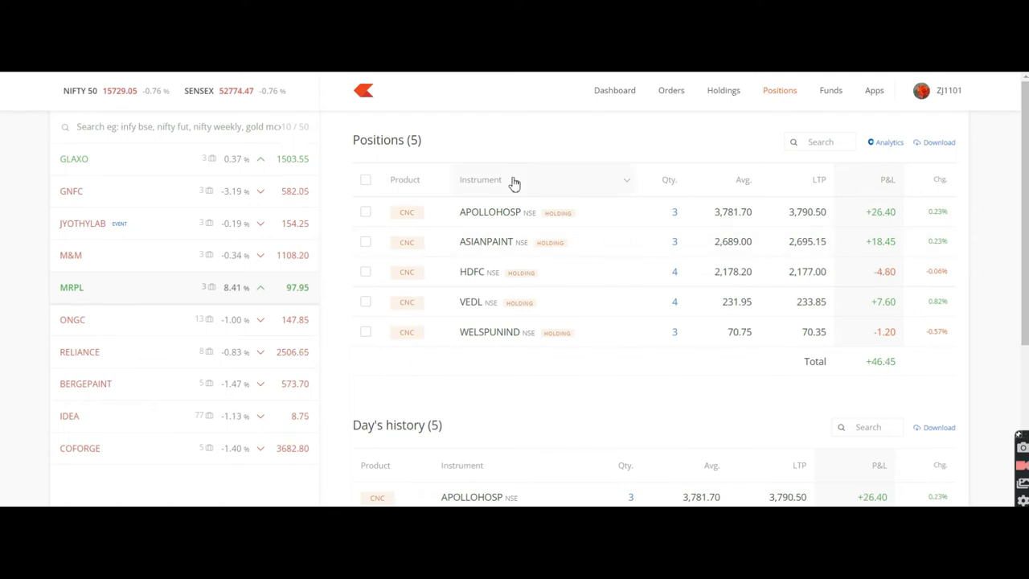
mouse_move(192, 460)
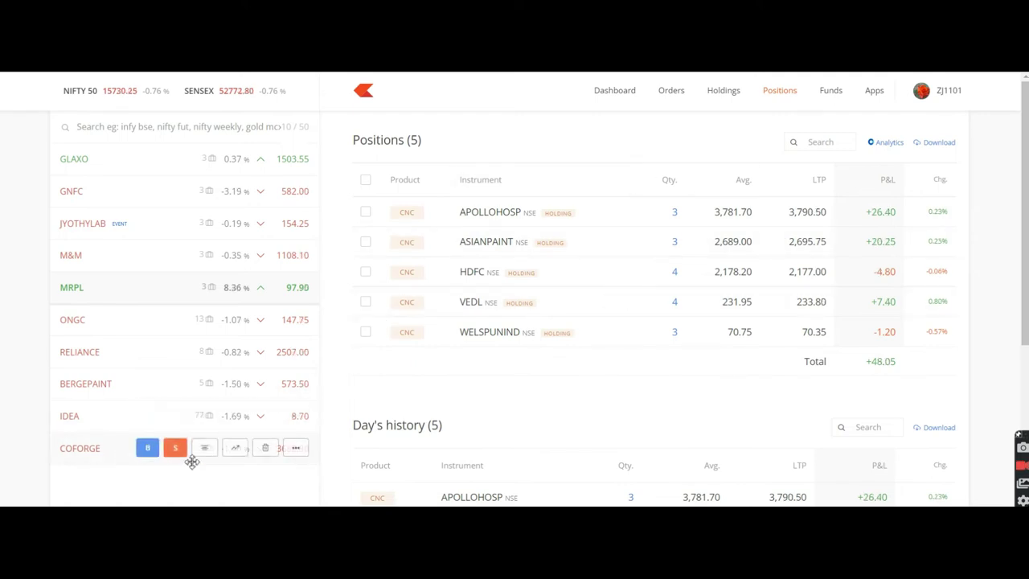